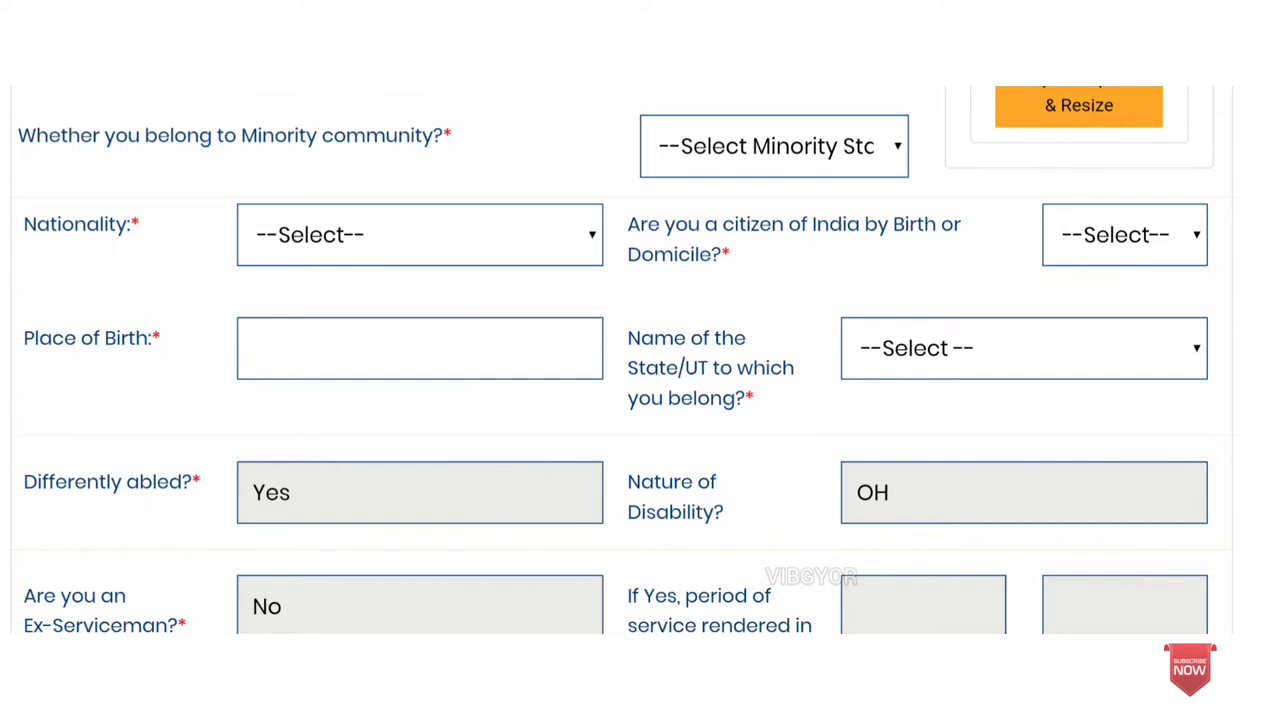
scroll(640, 360, down, 3)
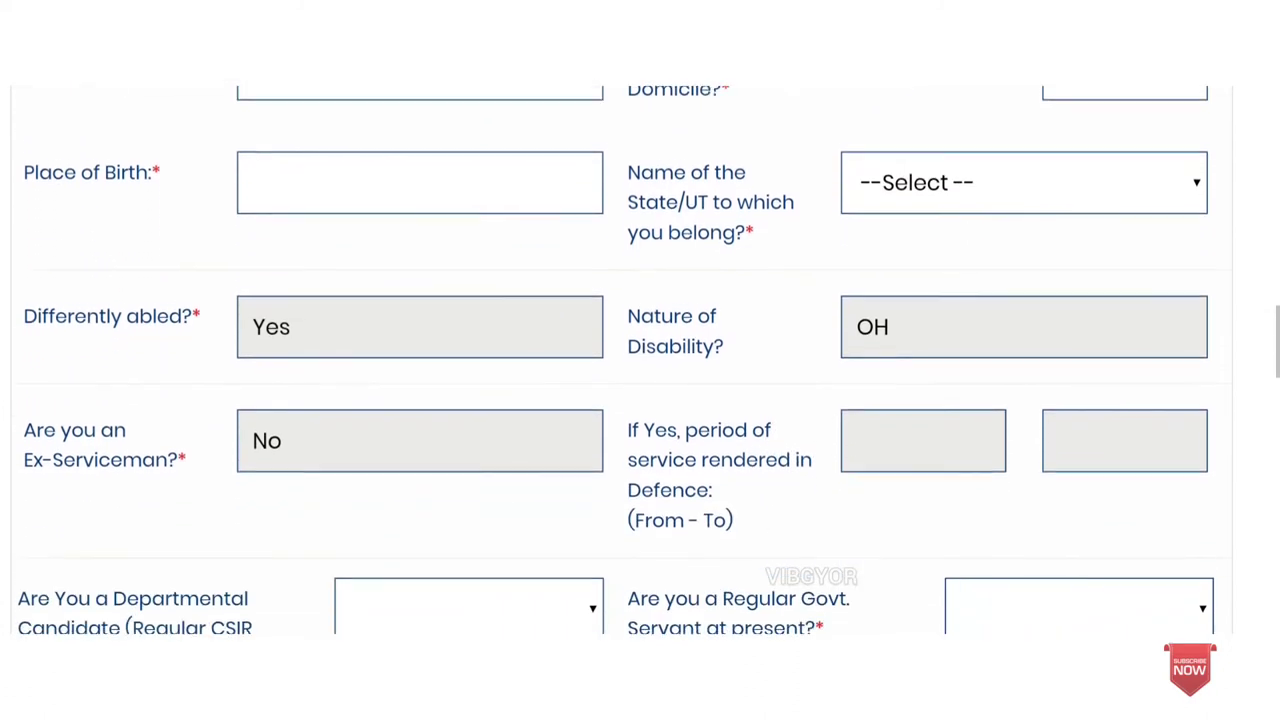
scroll(616, 360, down, 1)
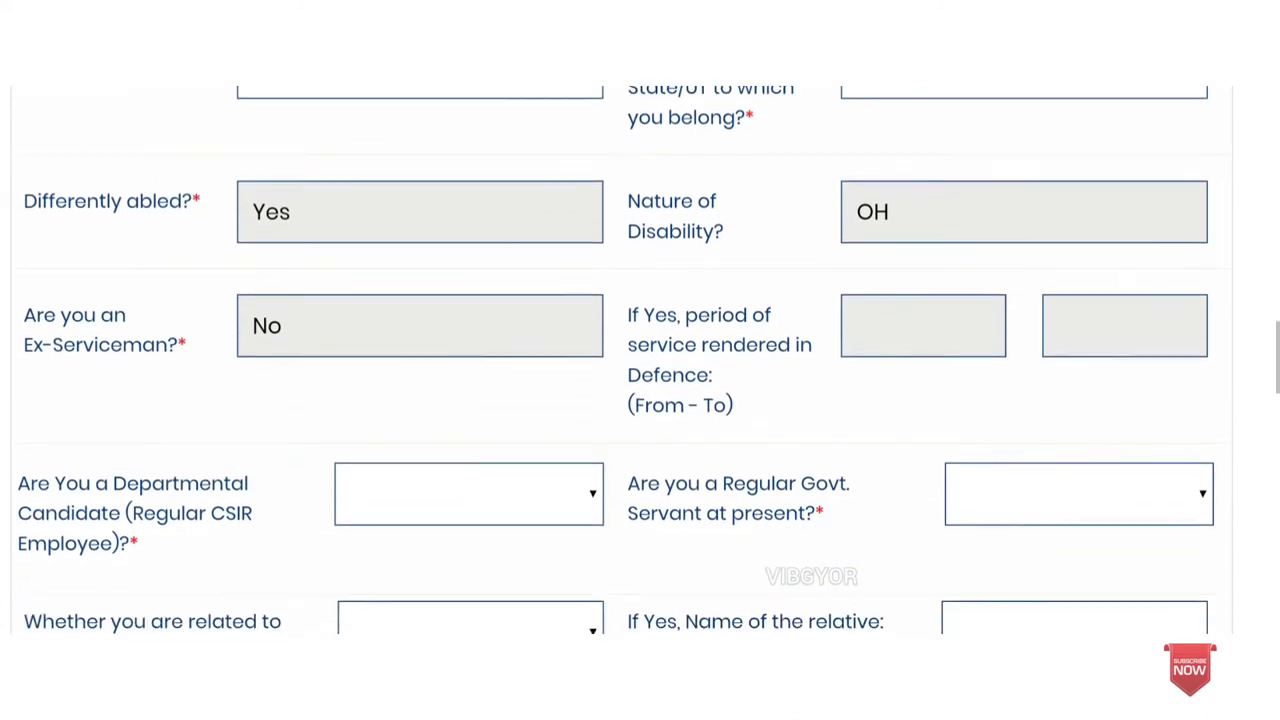
scroll(616, 360, down, 3)
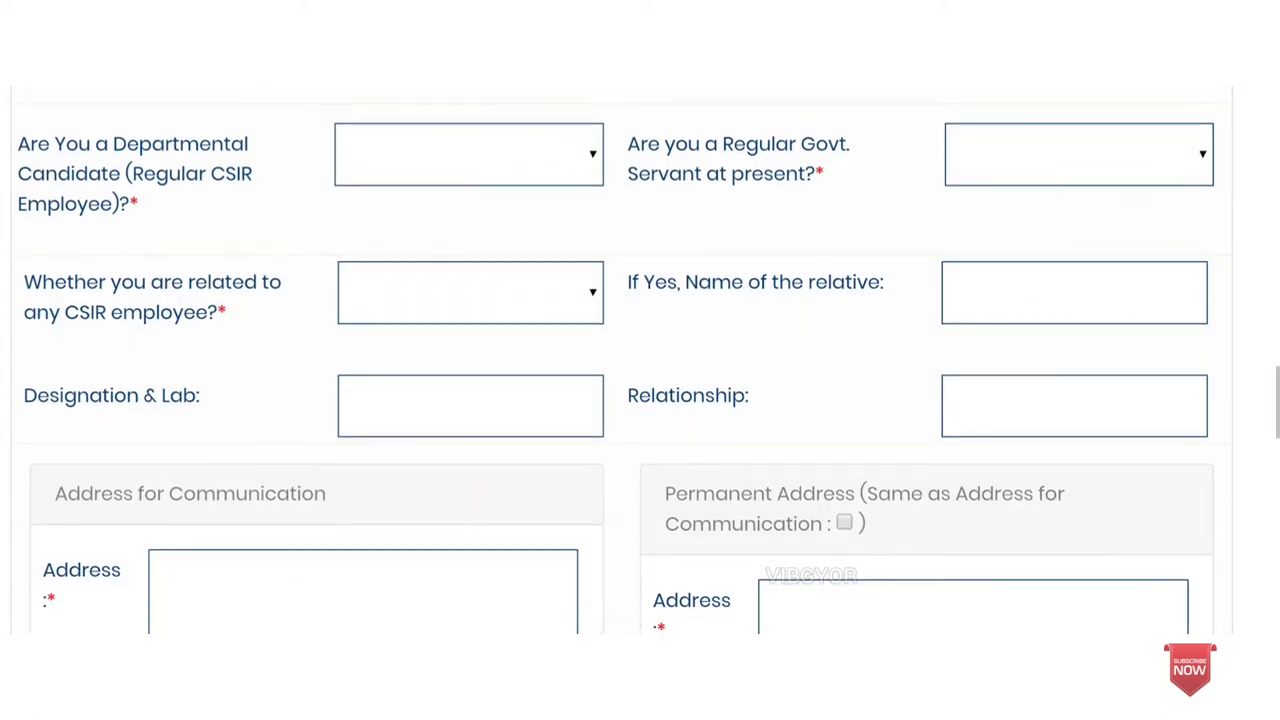
scroll(640, 400, down, 2)
scroll(640, 400, down, 2)
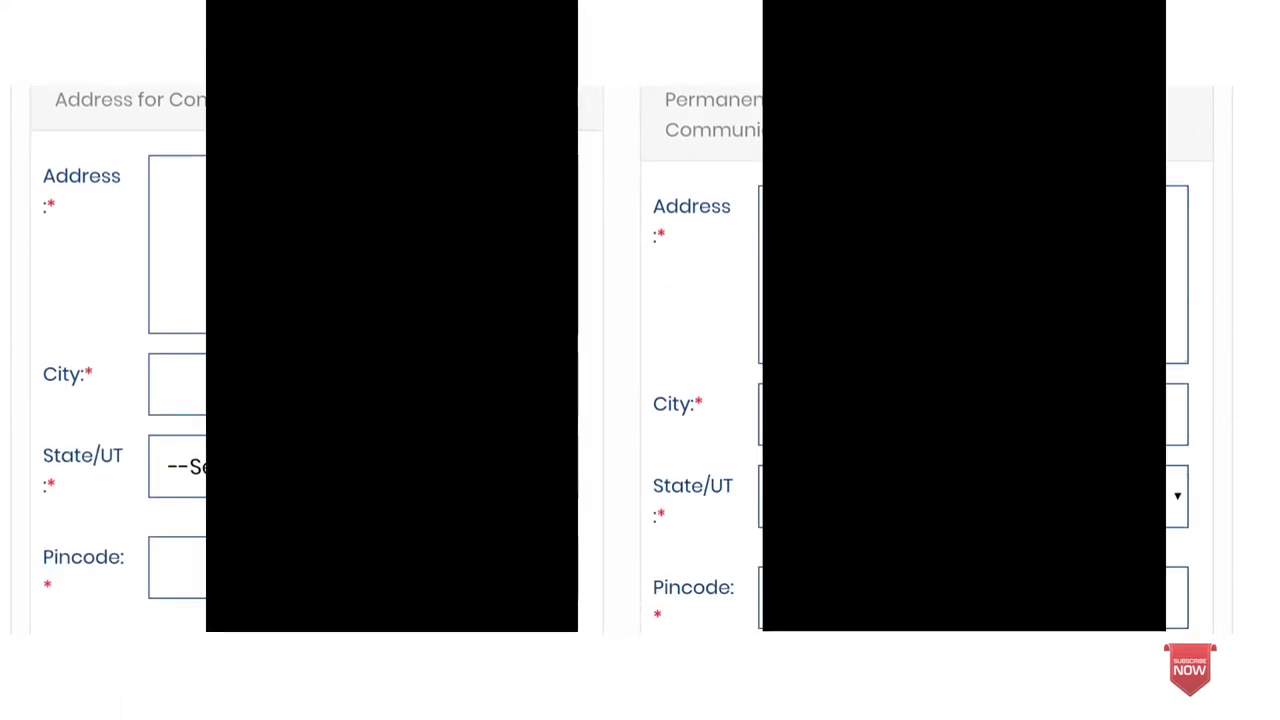
Scroll down past the address and contact fields of the personal information form.
scroll(640, 400, down, 3)
scroll(640, 400, down, 4)
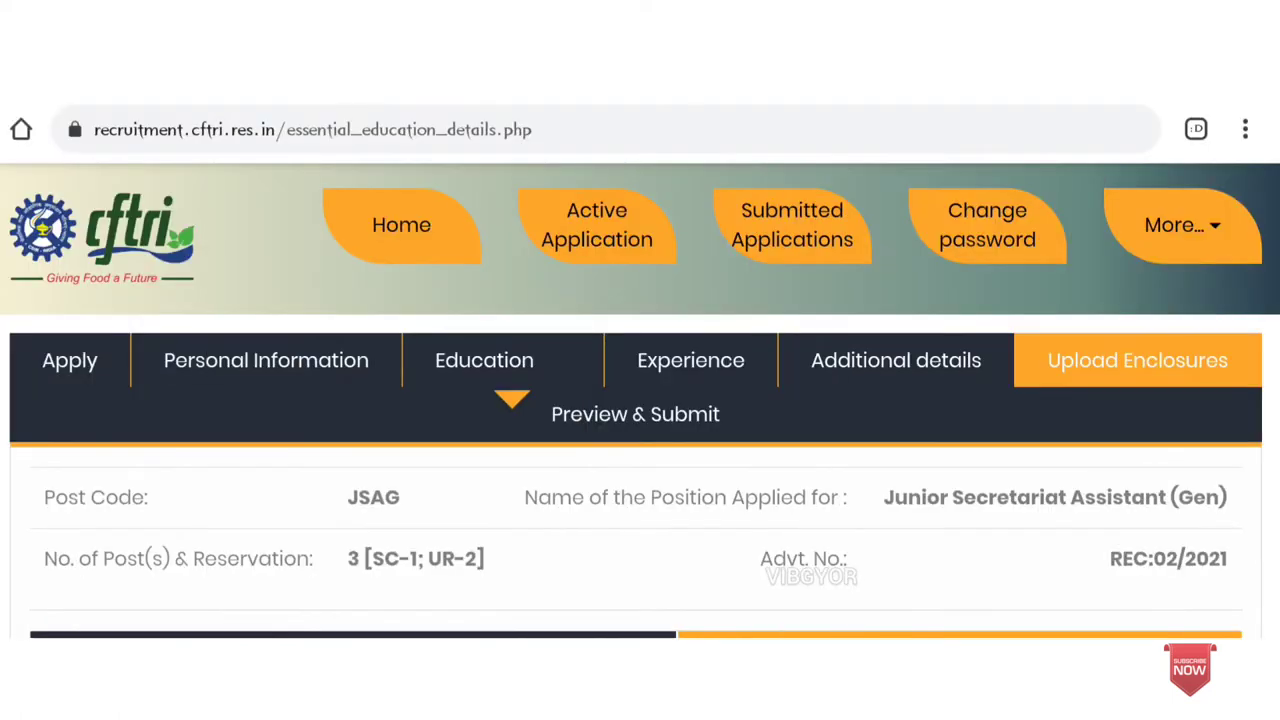
Scroll through the Essential Educational Qualification form on the Education page.
scroll(640, 400, down, 3)
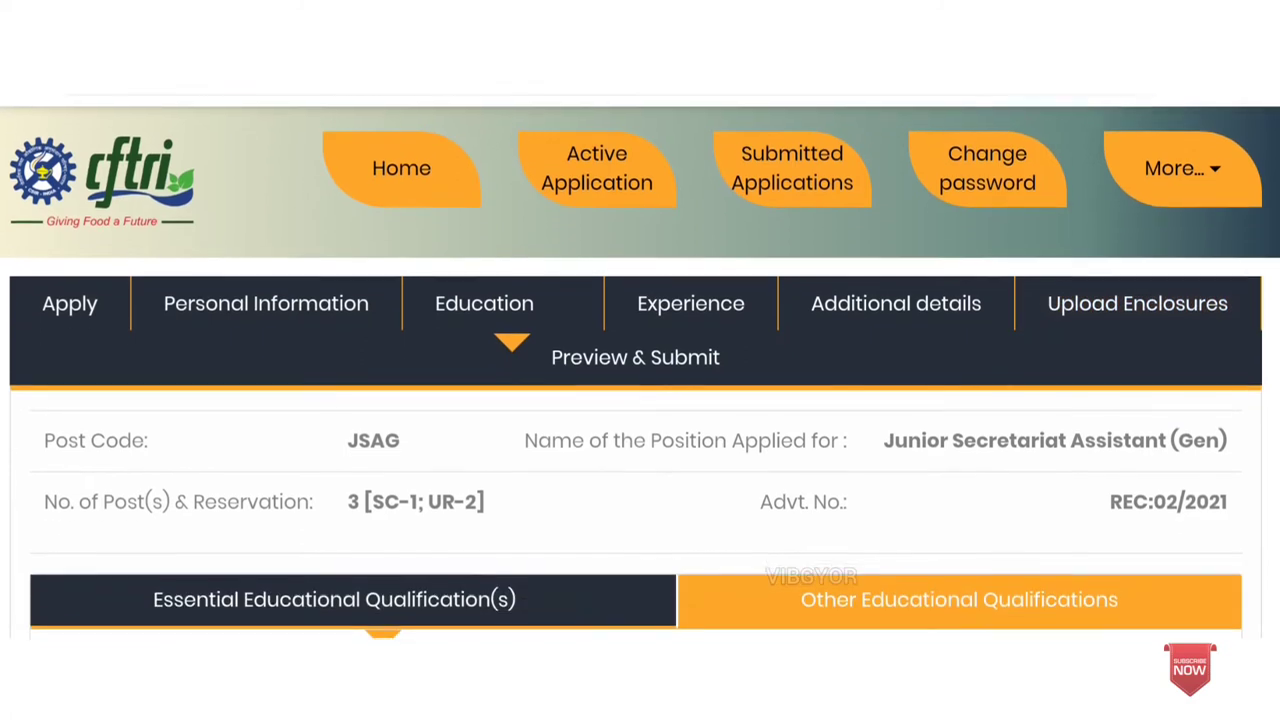
scroll(640, 400, down, 2)
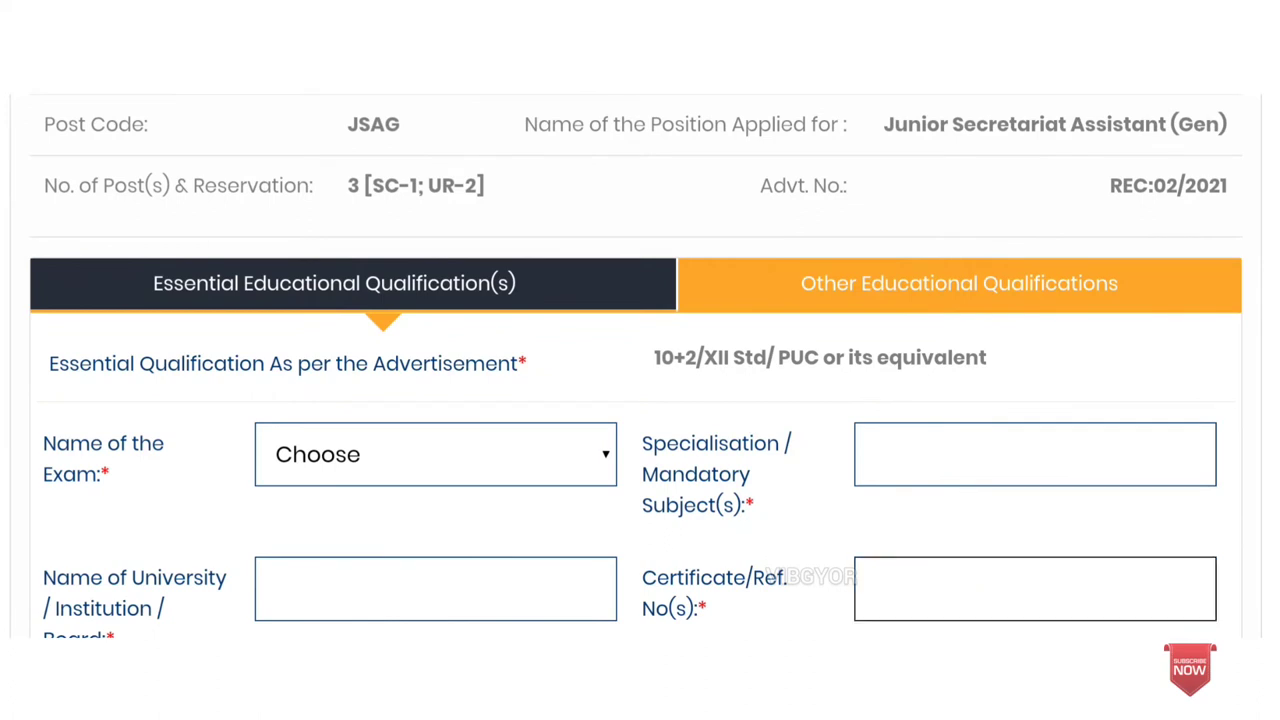
scroll(640, 400, down, 1)
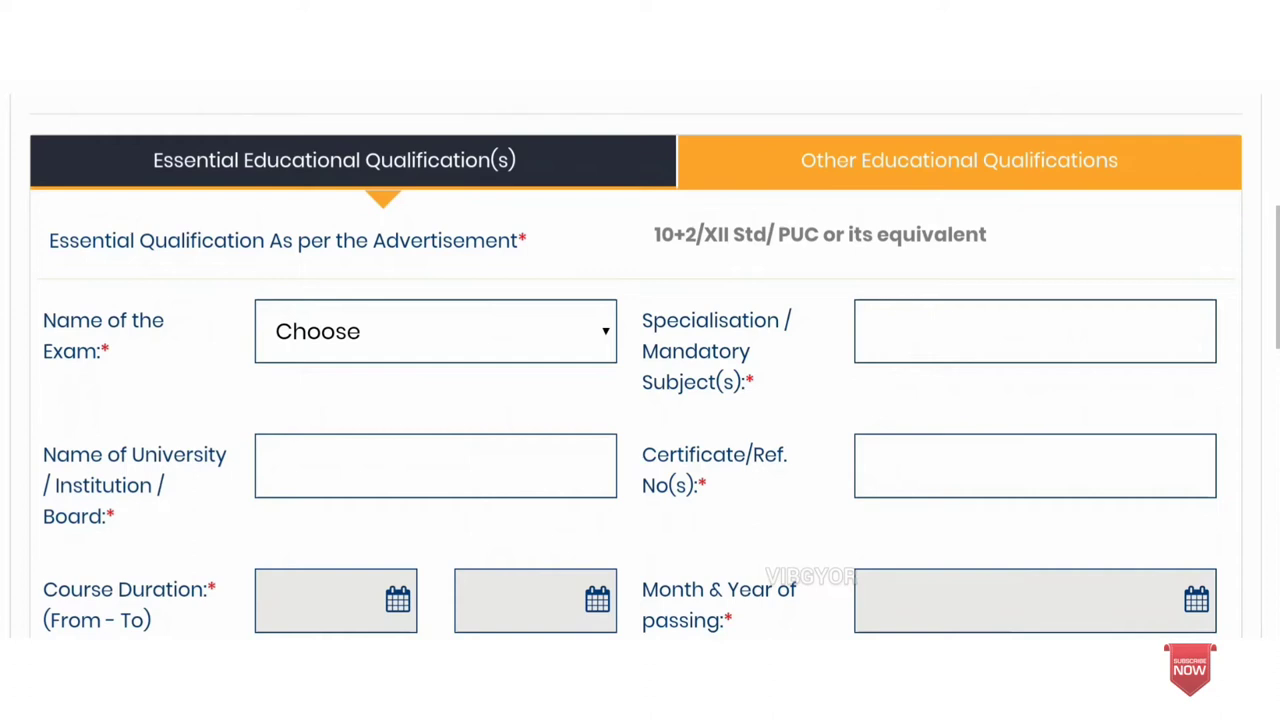
scroll(640, 380, down, 3)
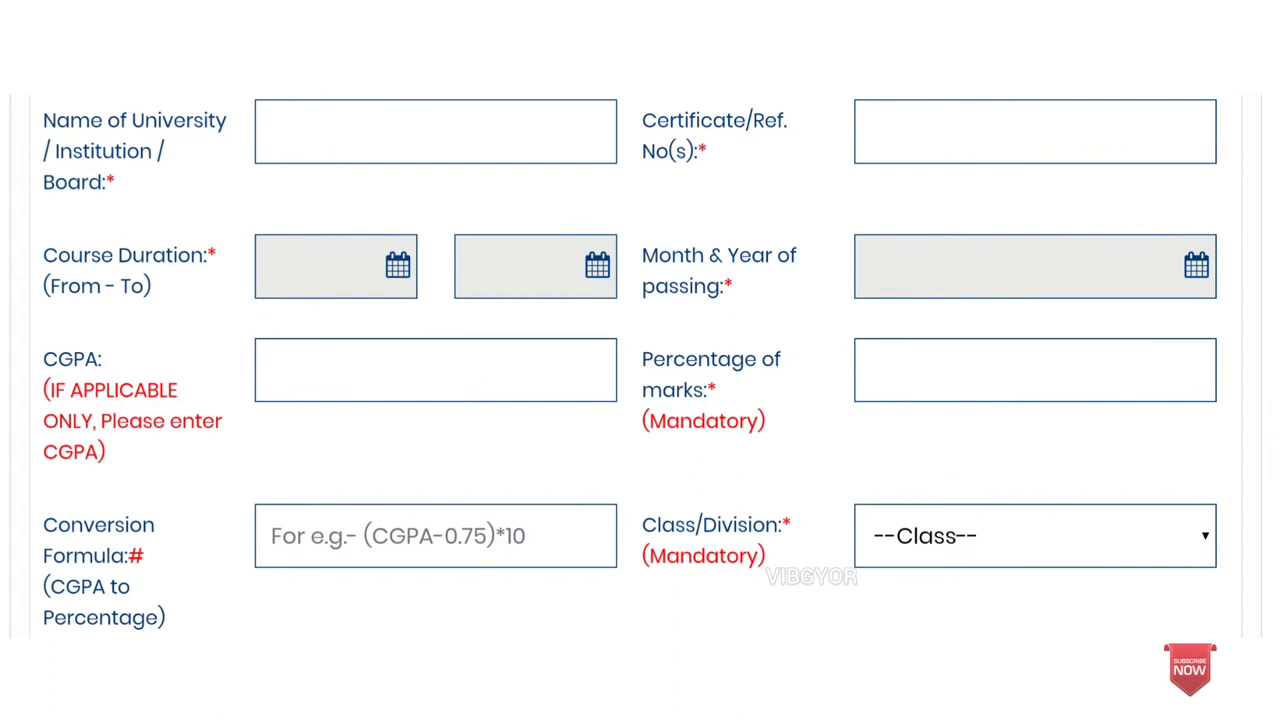
scroll(640, 380, down, 4)
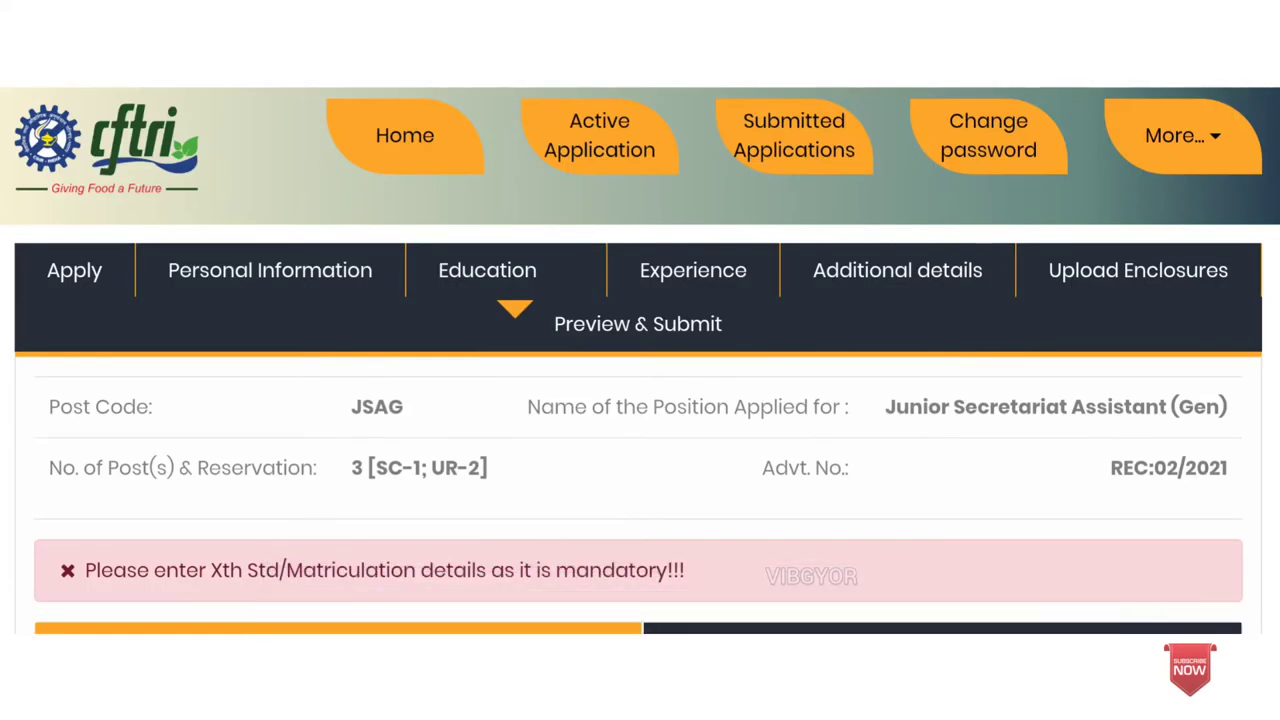
Scroll down to the Other Educational Qualifications section at Xth Std/Matriculation level.
scroll(640, 400, down, 3)
scroll(640, 360, down, 2)
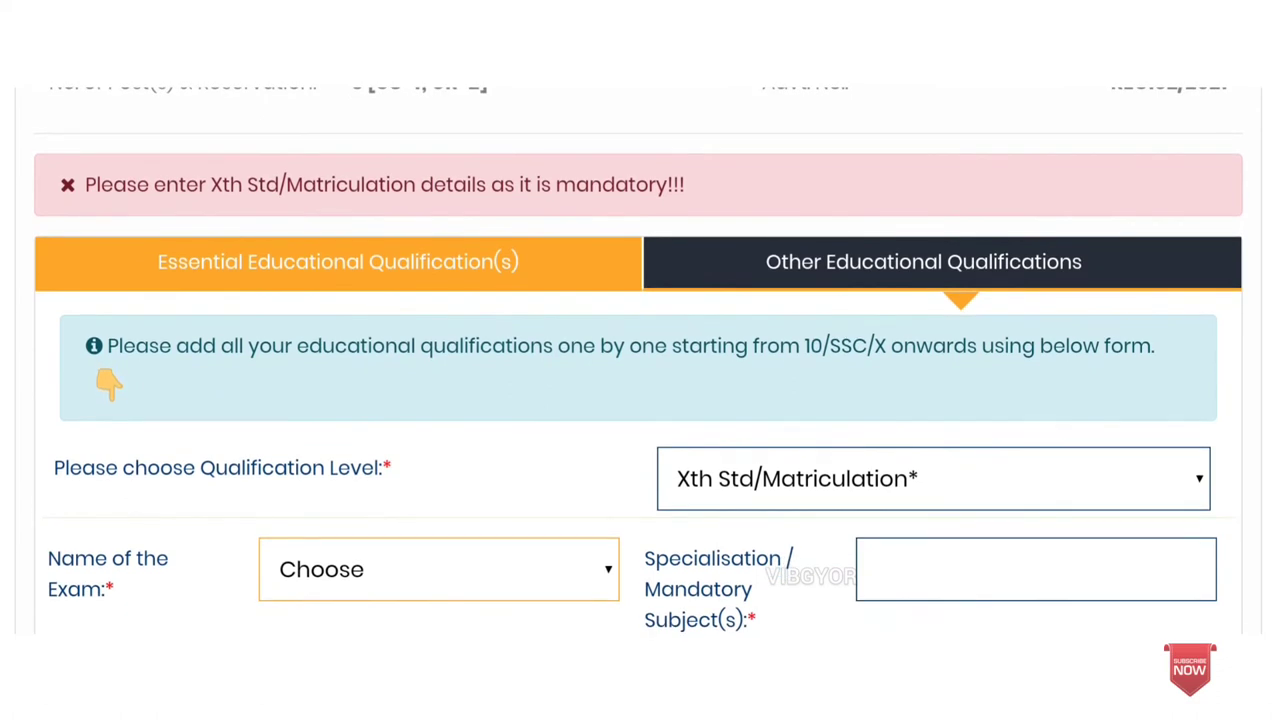
scroll(640, 365, down, 3)
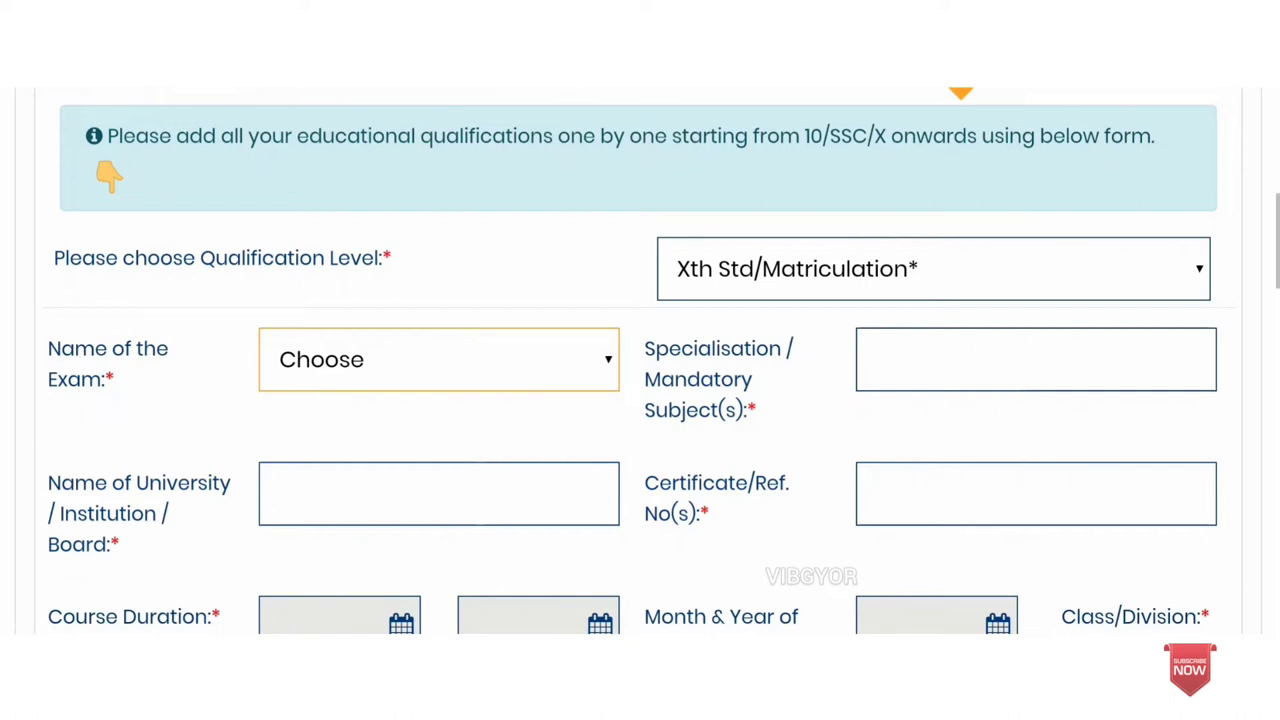
scroll(640, 360, down, 1)
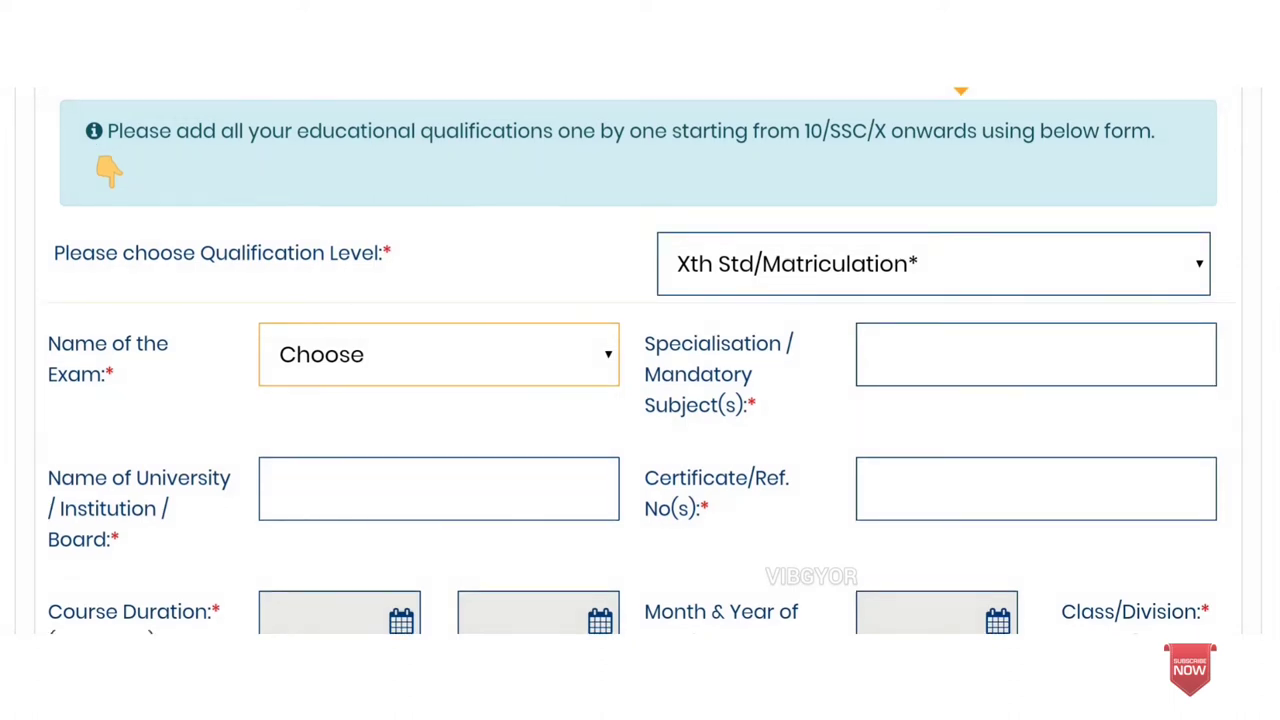
scroll(640, 360, down, 1)
scroll(640, 360, down, 1)
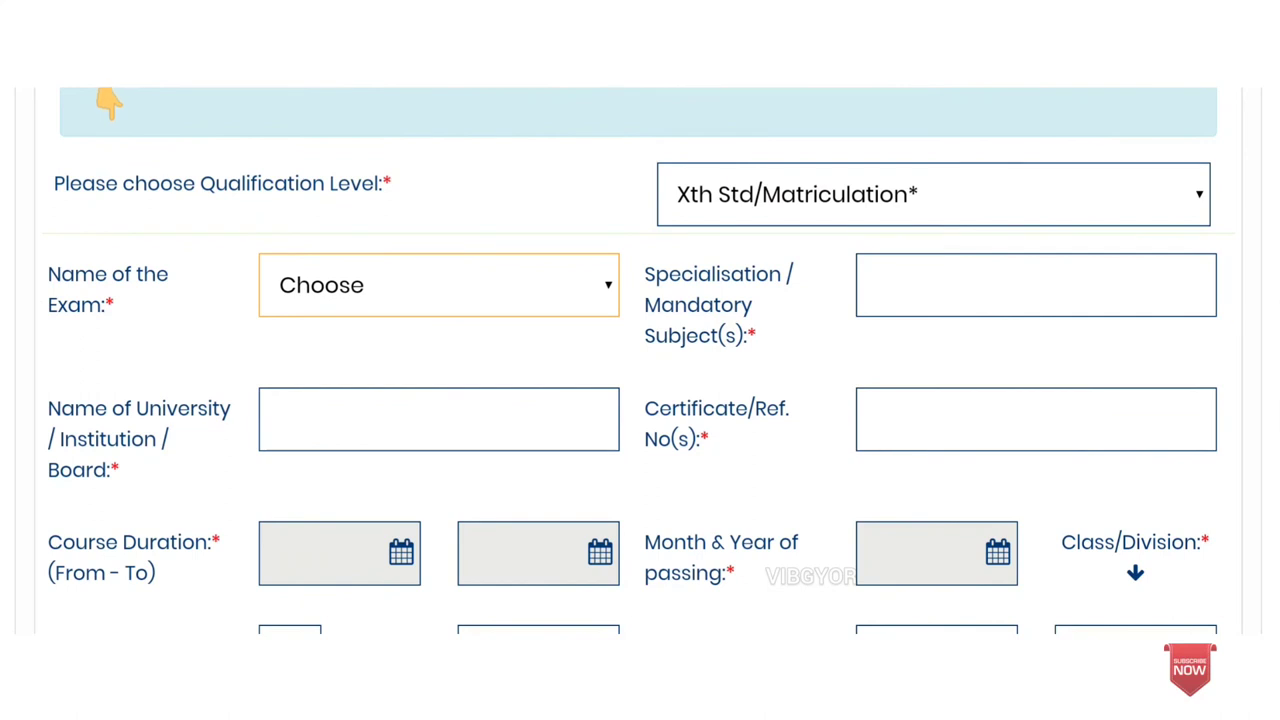
scroll(640, 360, down, 3)
scroll(640, 360, down, 1)
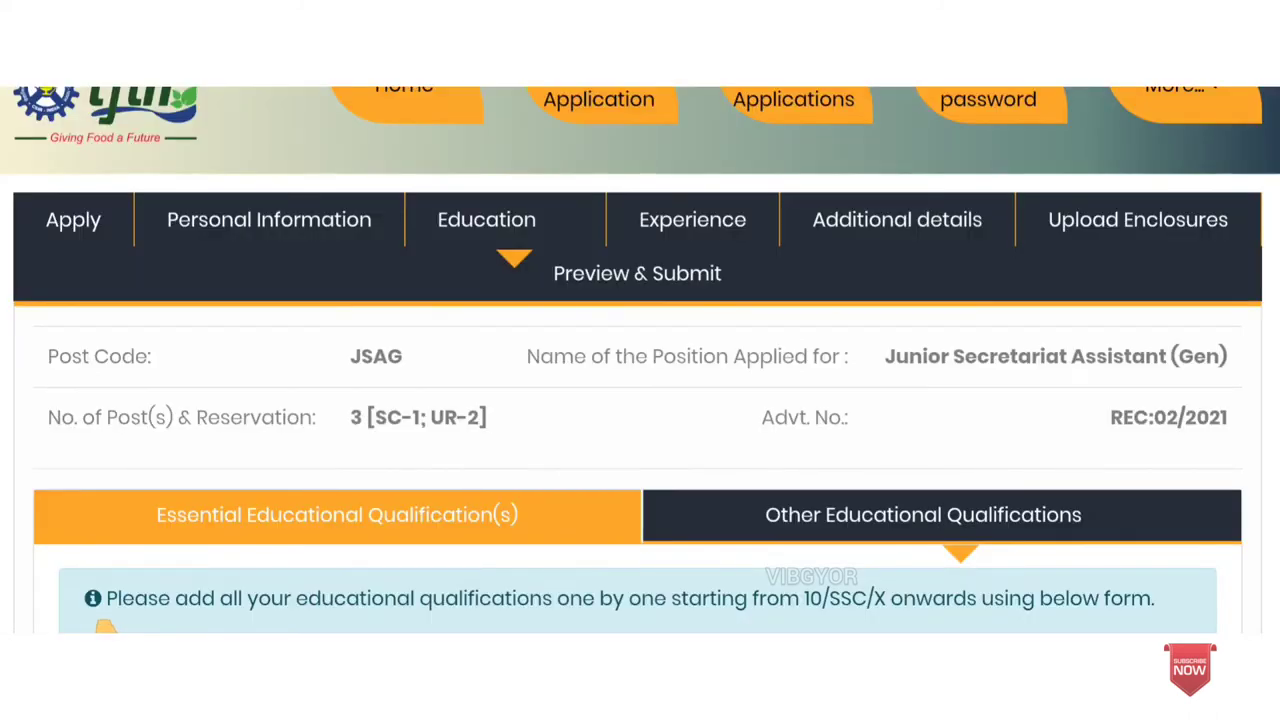
scroll(640, 360, down, 3)
scroll(640, 360, down, 1)
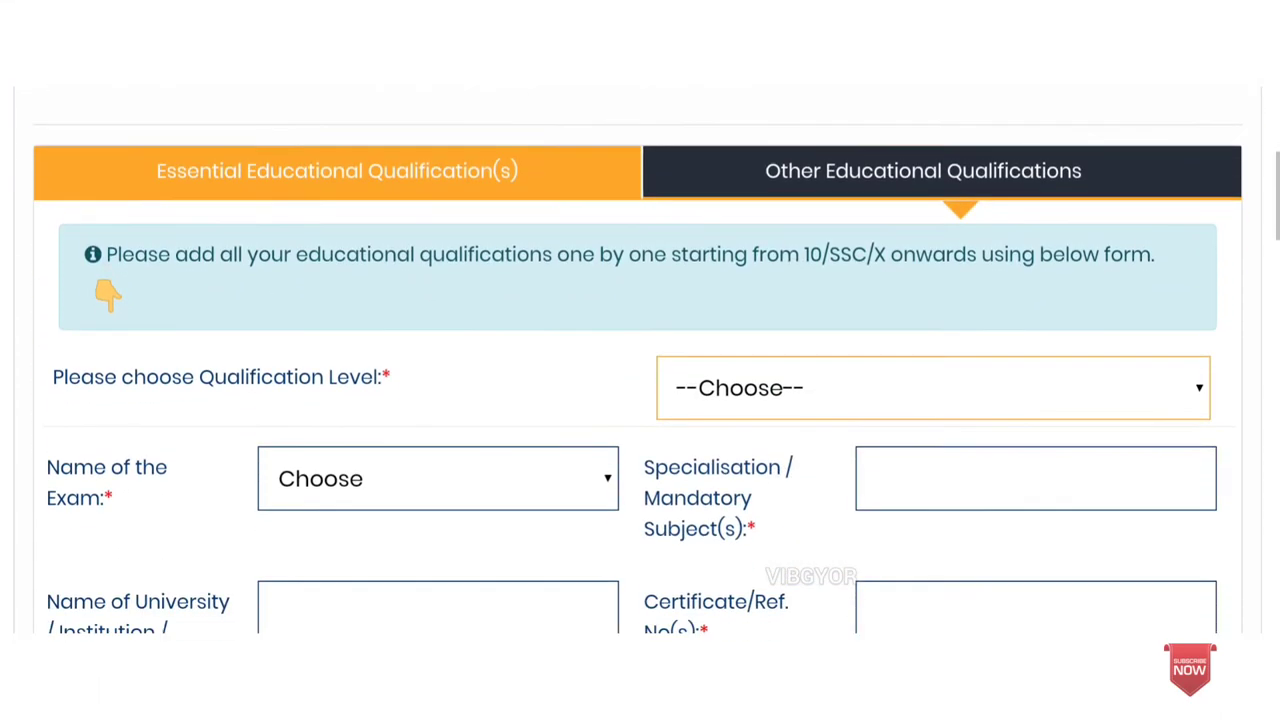
scroll(640, 360, down, 3)
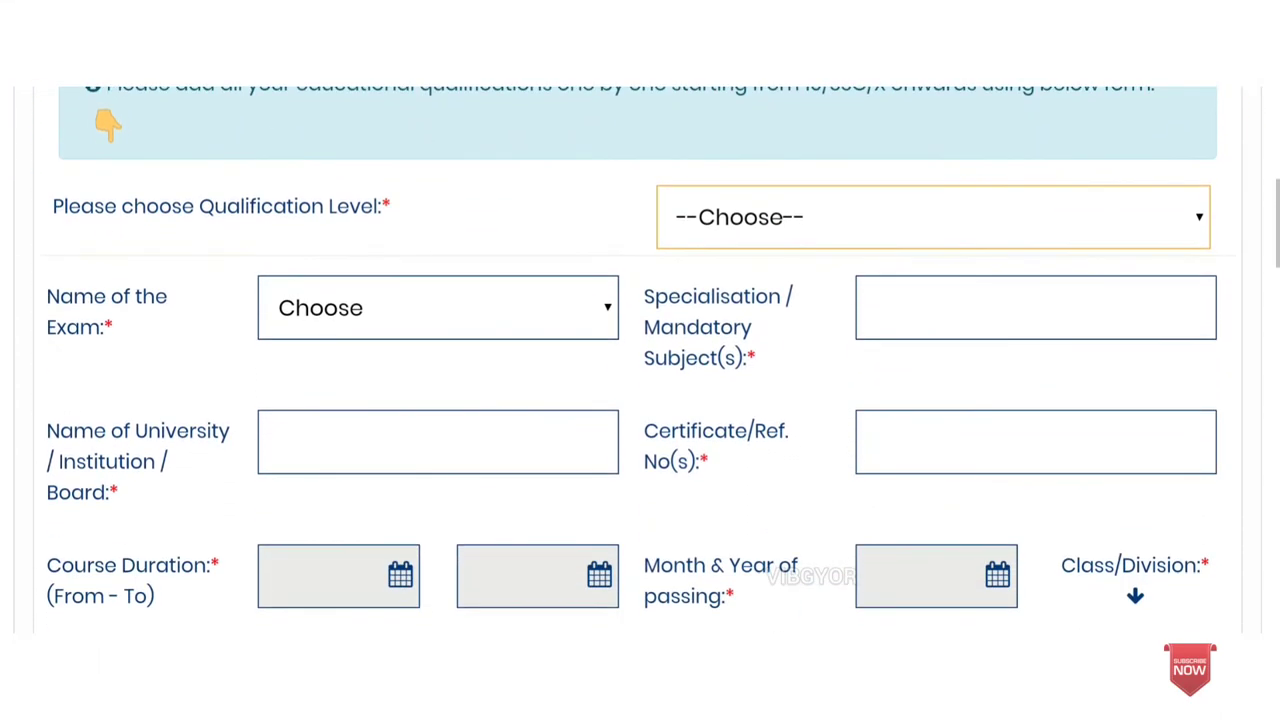
click(933, 217)
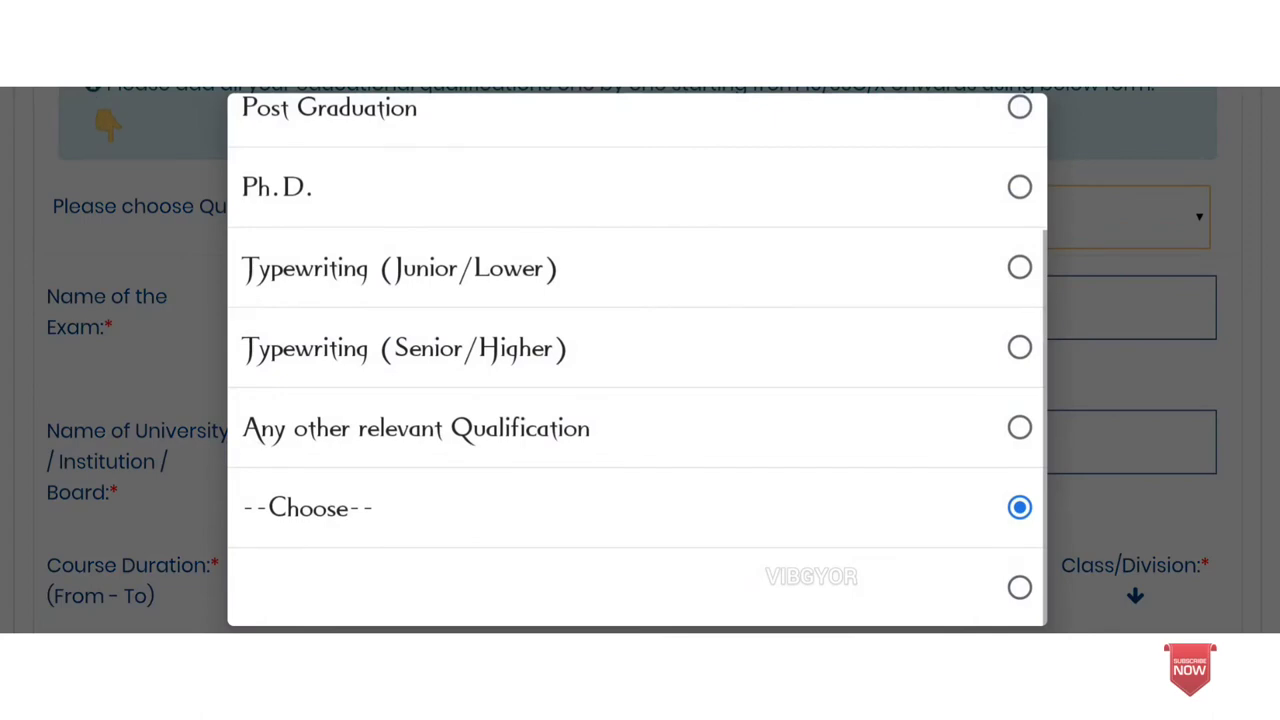
scroll(637, 360, up, 2)
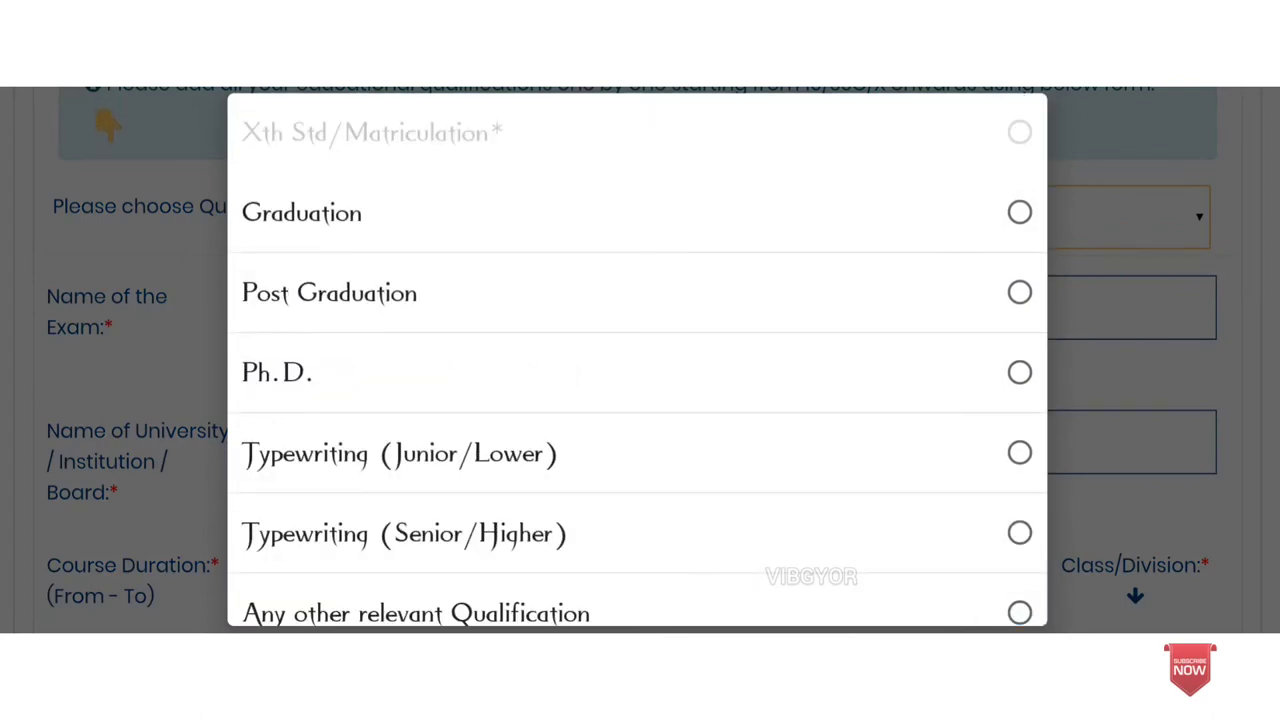
key(Escape)
scroll(640, 360, down, 2)
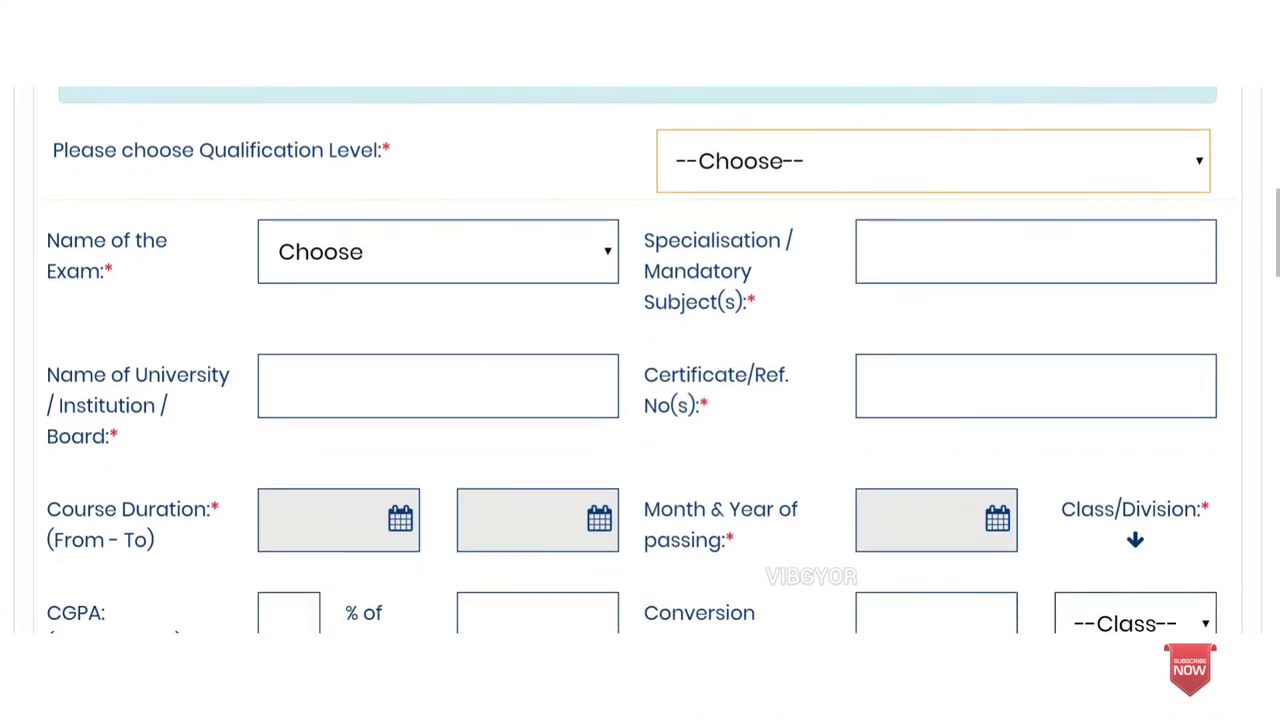
scroll(640, 360, down, 2)
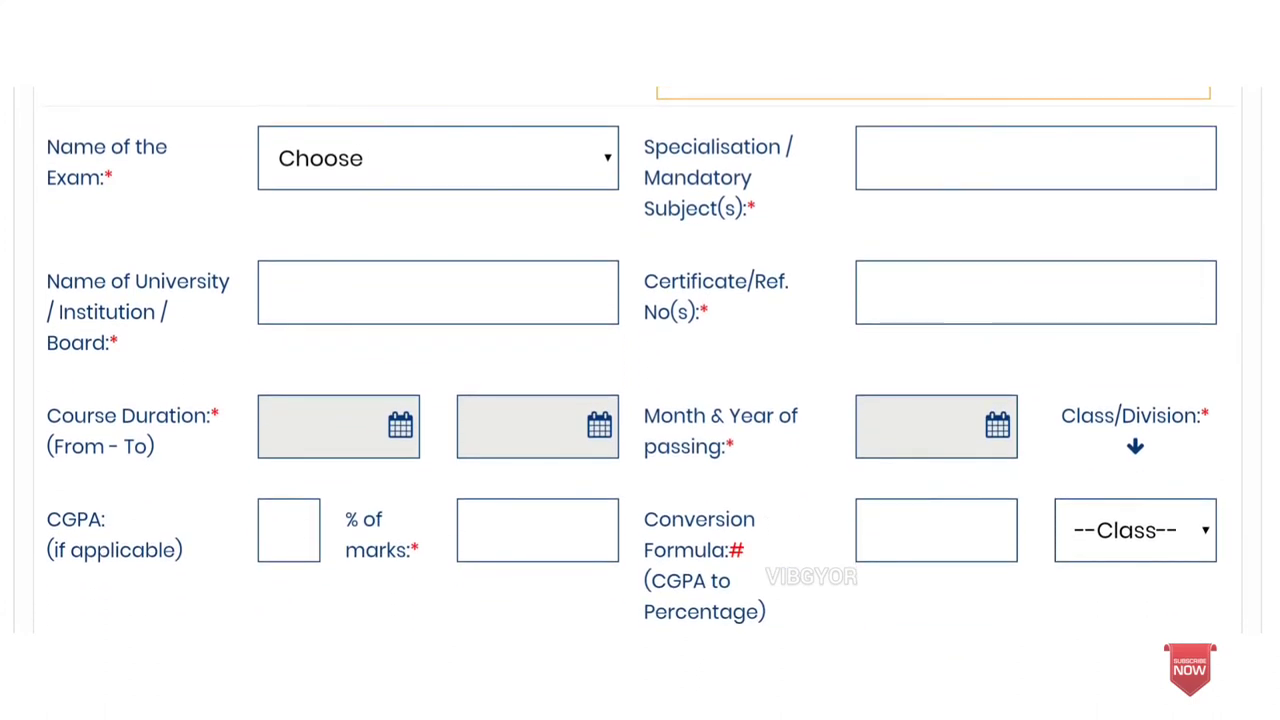
scroll(640, 360, down, 2)
scroll(640, 360, down, 1)
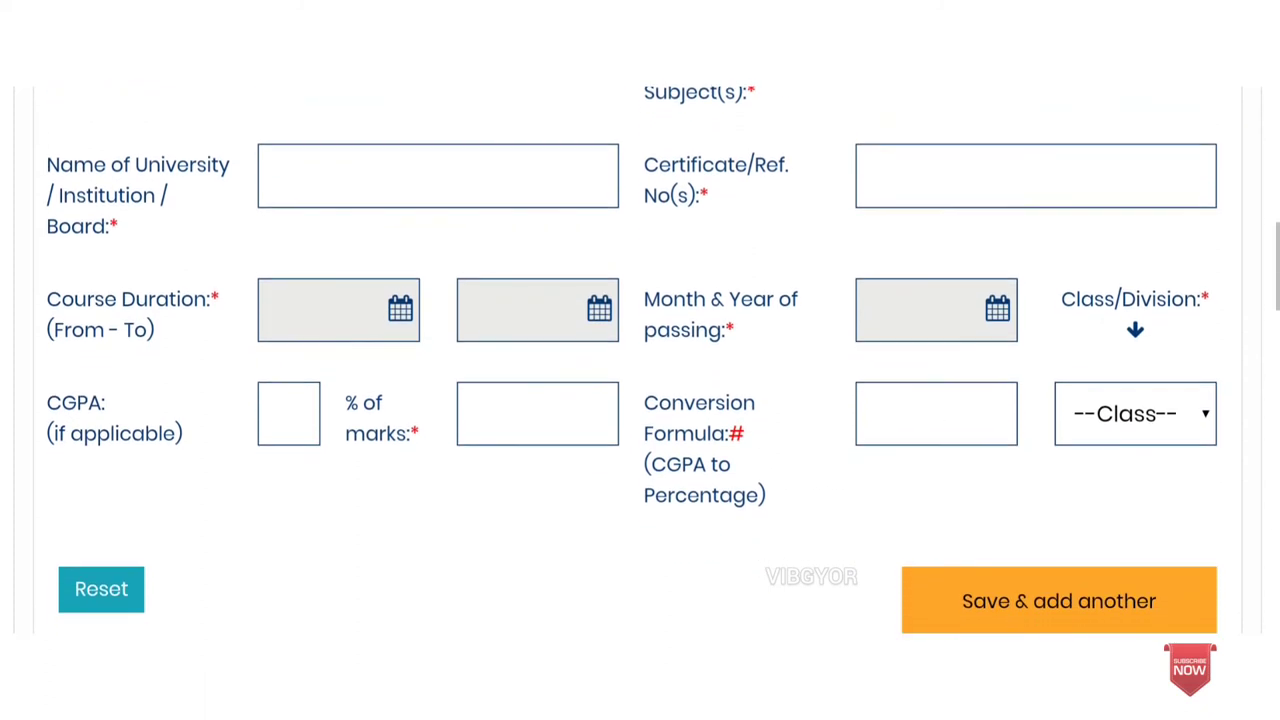
scroll(640, 360, down, 1)
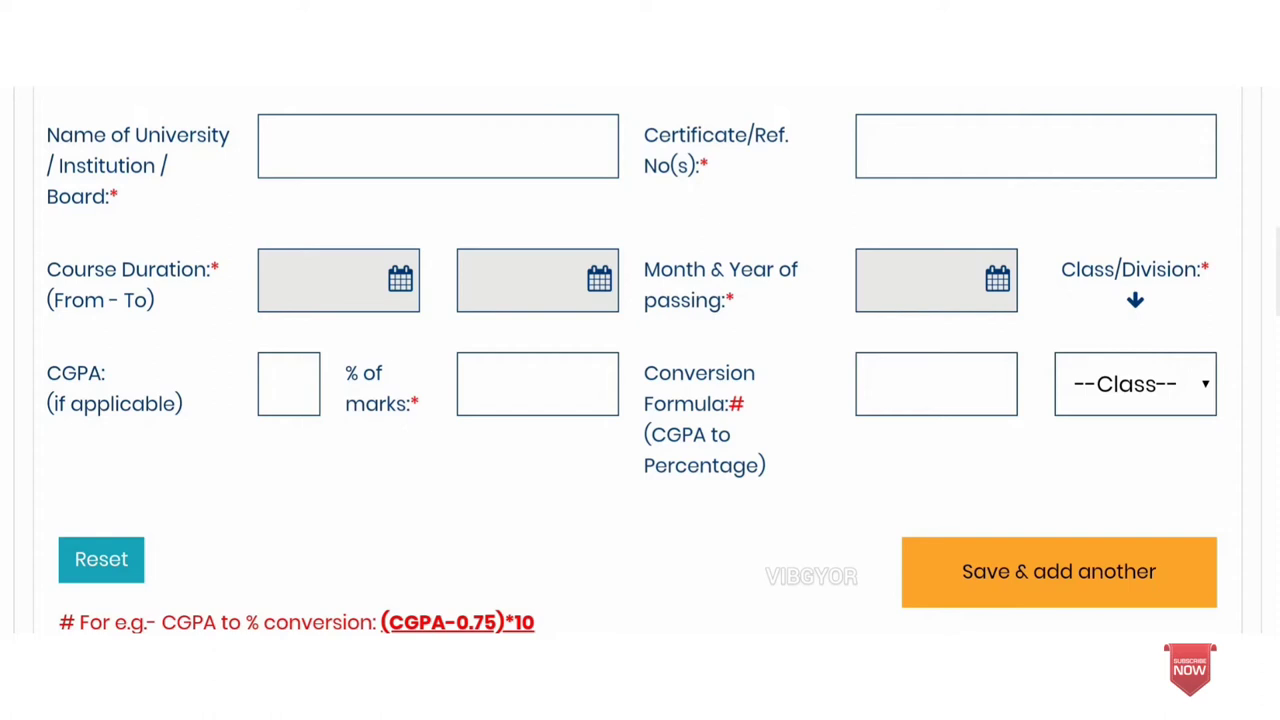
scroll(640, 368, down, 1)
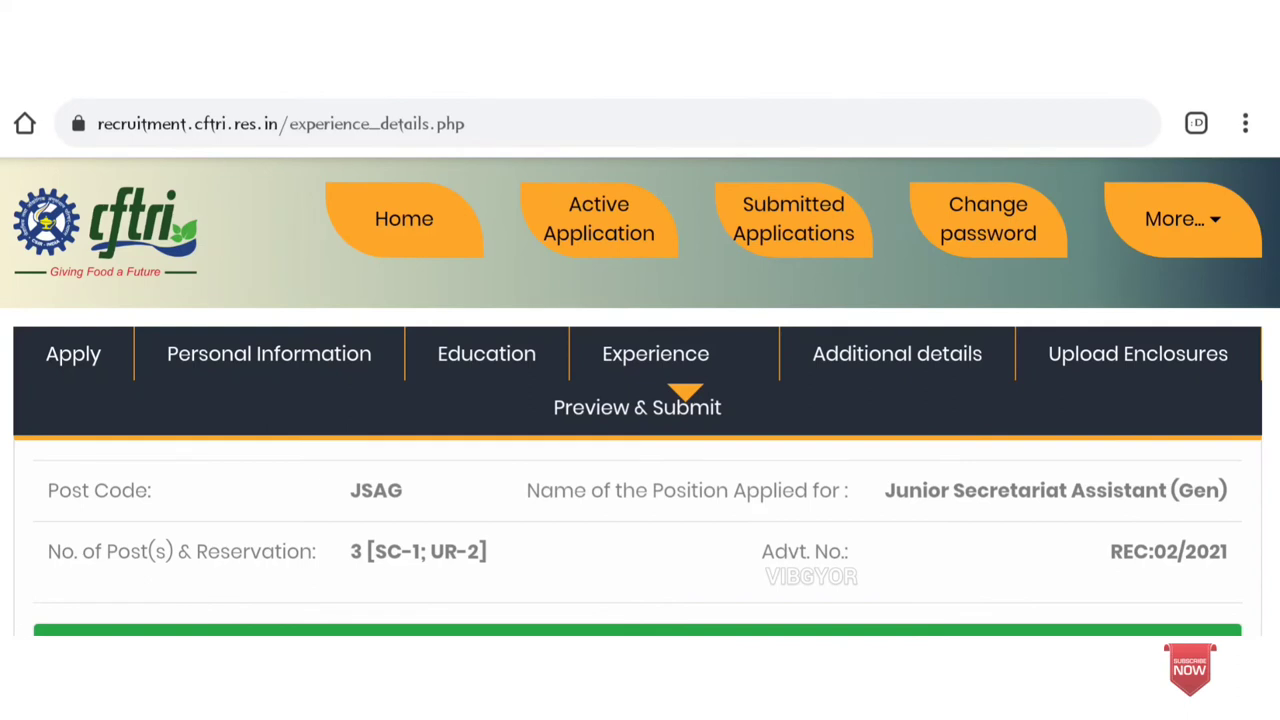
Scroll through the Experience form, leaving every field blank.
scroll(640, 368, down, 2)
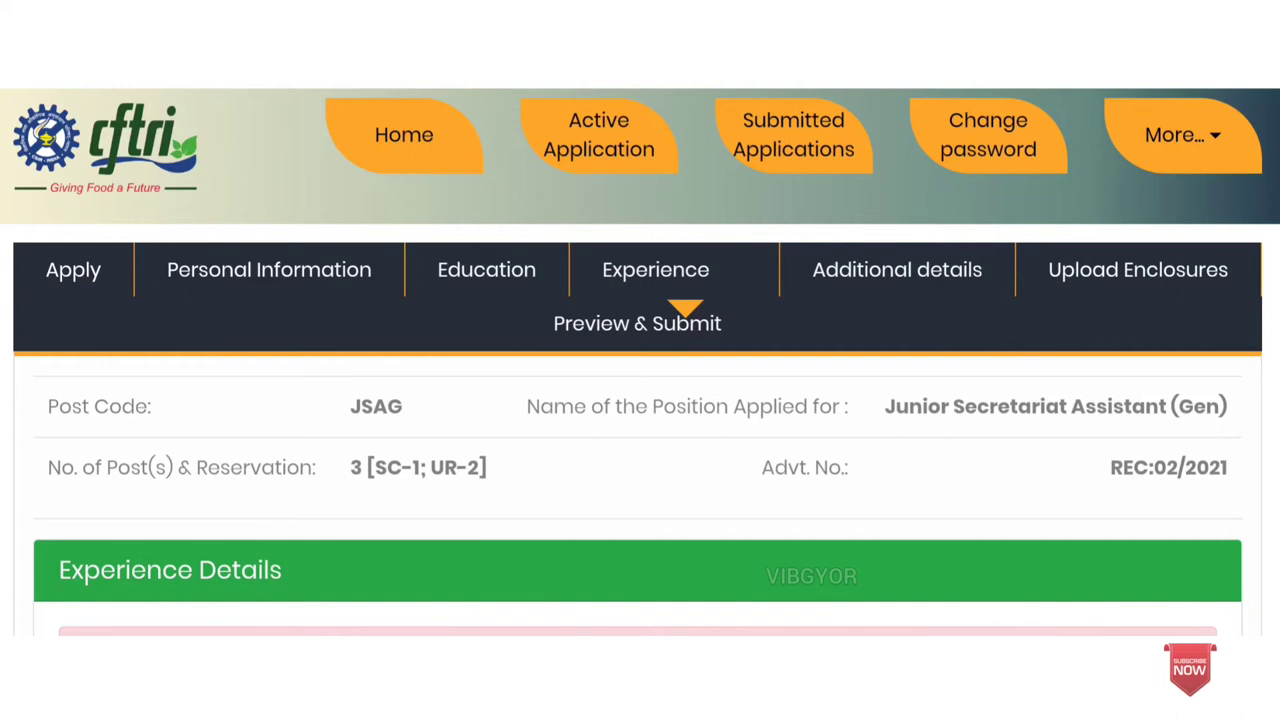
scroll(640, 400, down, 5)
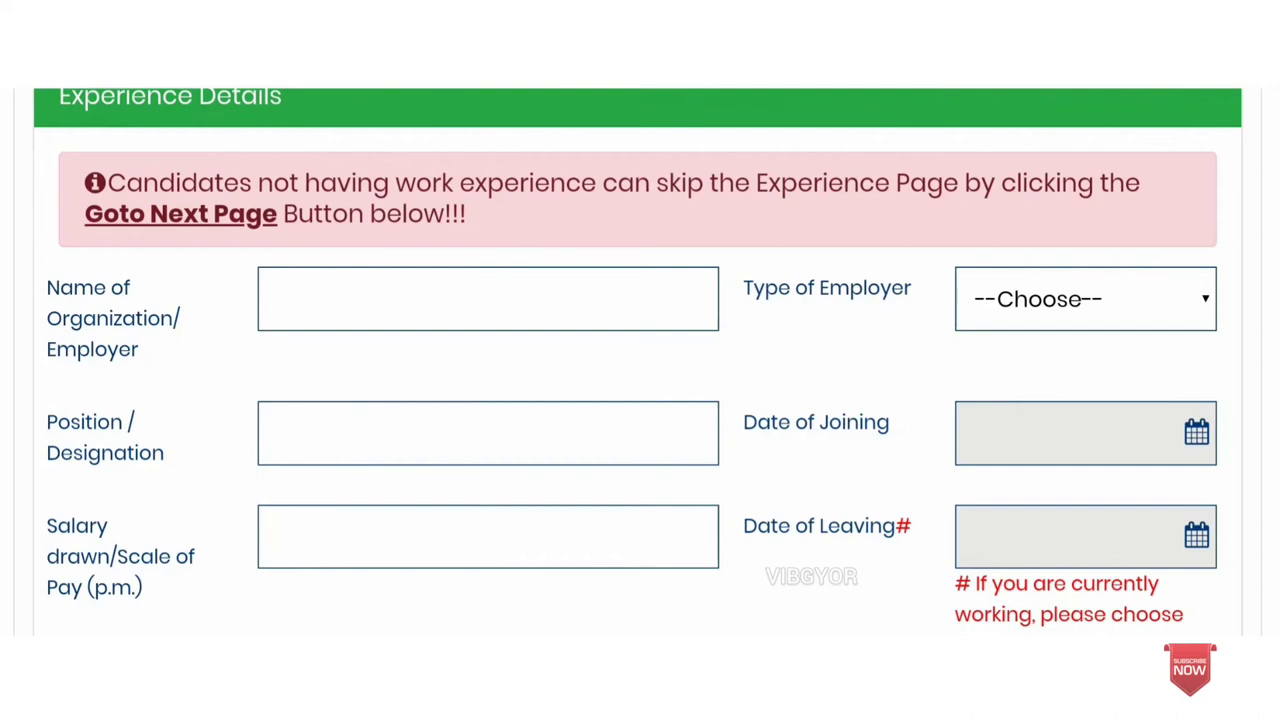
scroll(640, 360, down, 5)
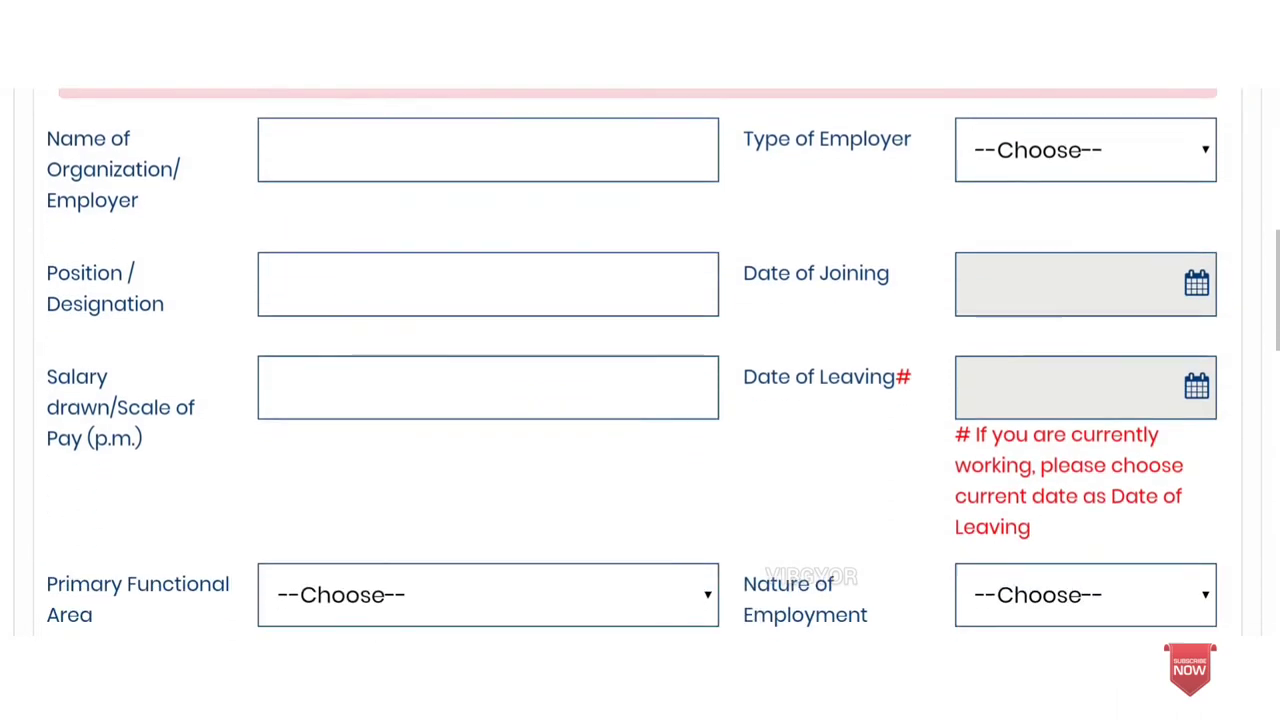
scroll(640, 360, down, 1)
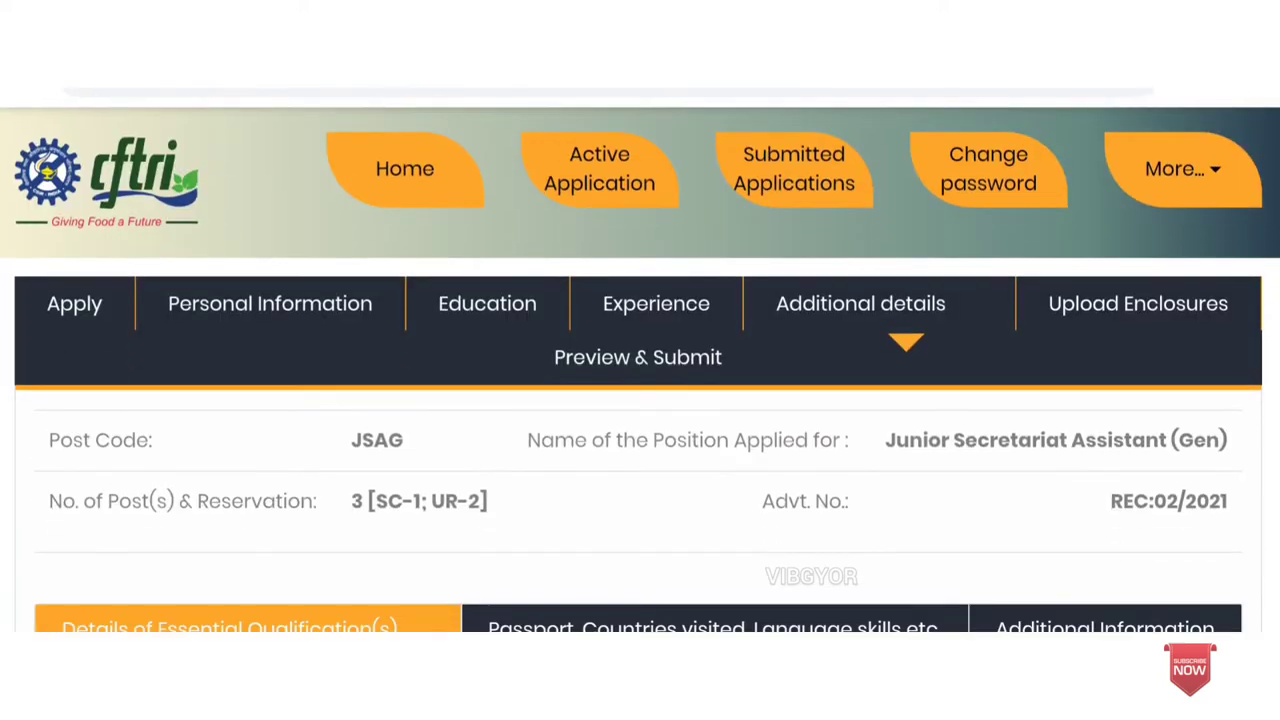
scroll(640, 360, down, 1)
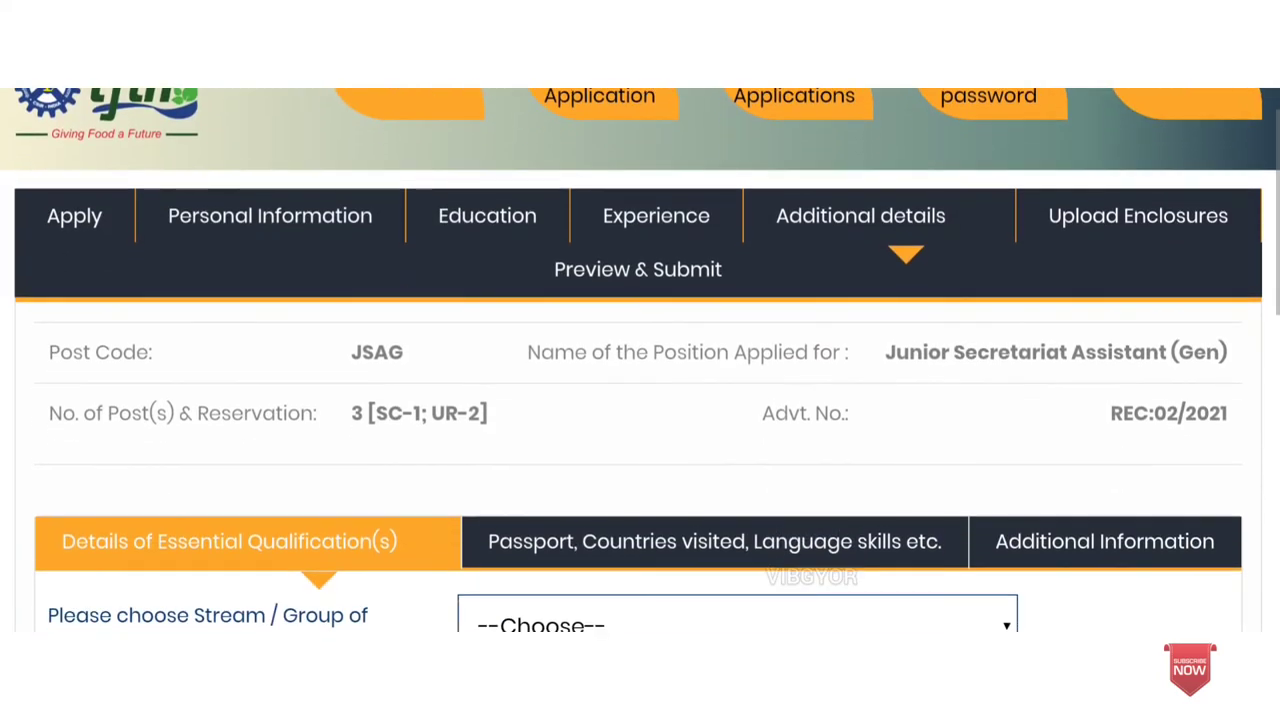
Choose COMMERCE as the 10+2 stream and Yes for meeting the essential qualification.
scroll(640, 360, down, 3)
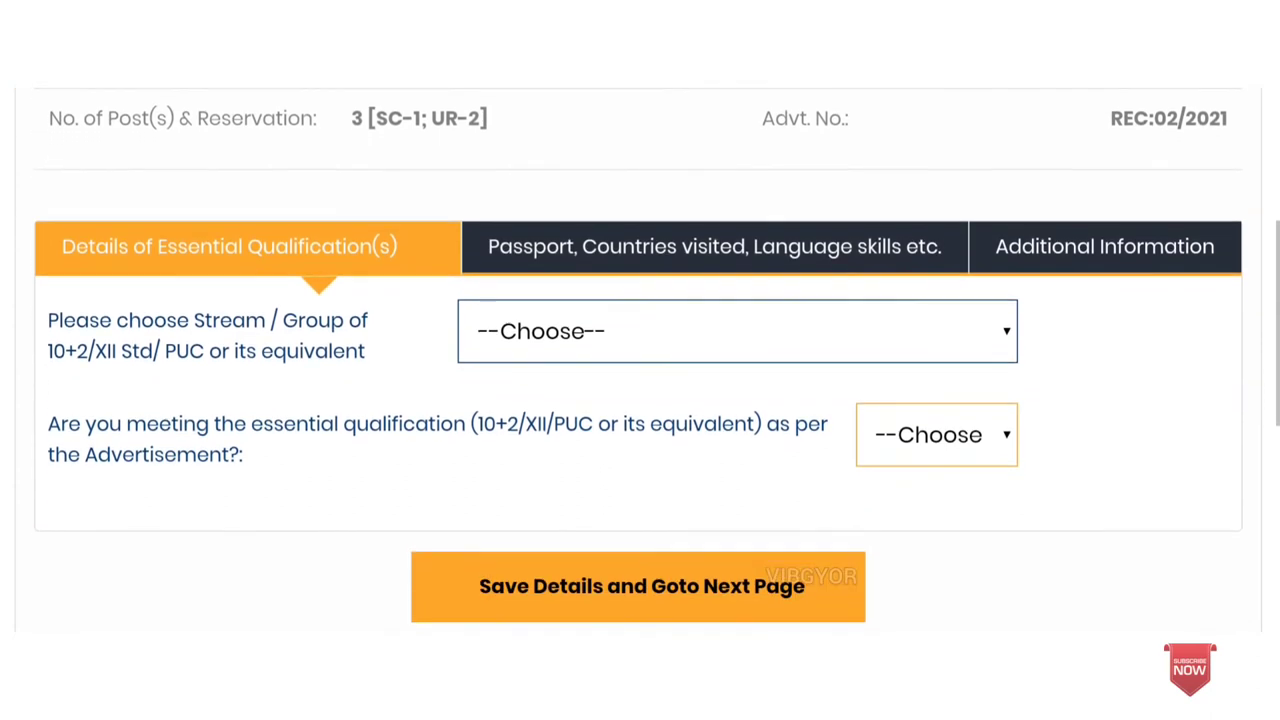
scroll(640, 360, down, 1)
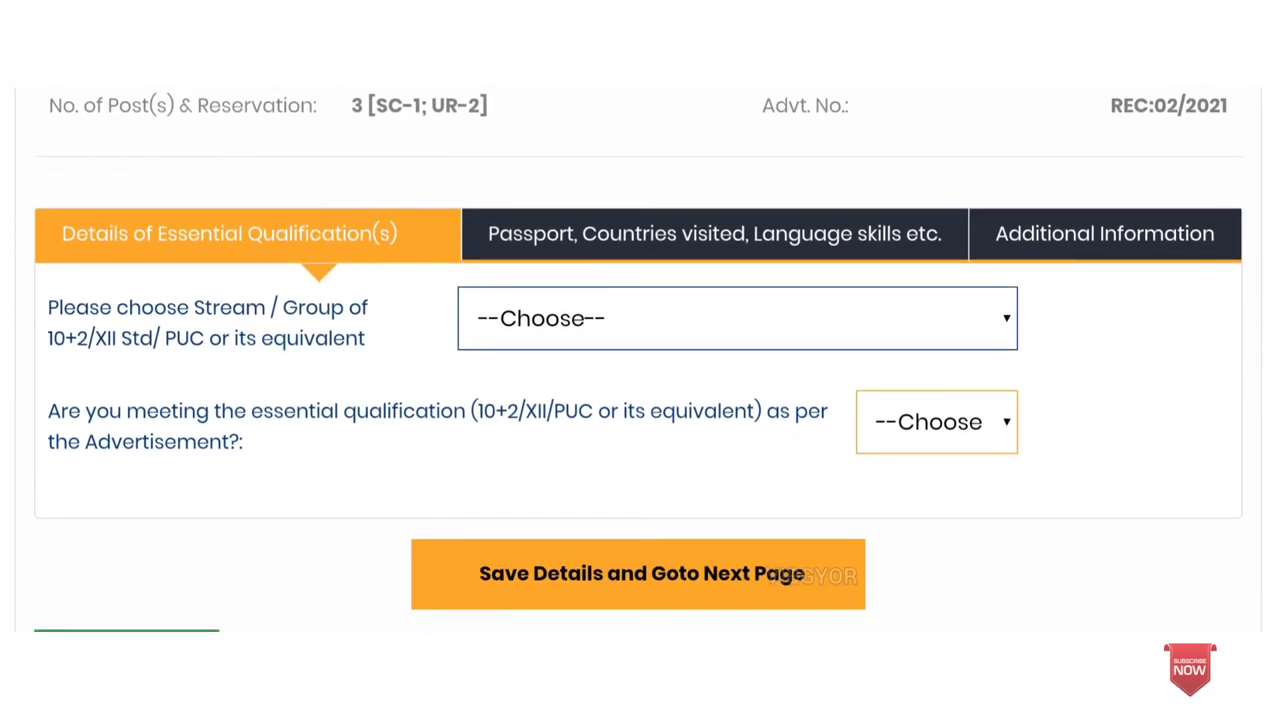
click(737, 318)
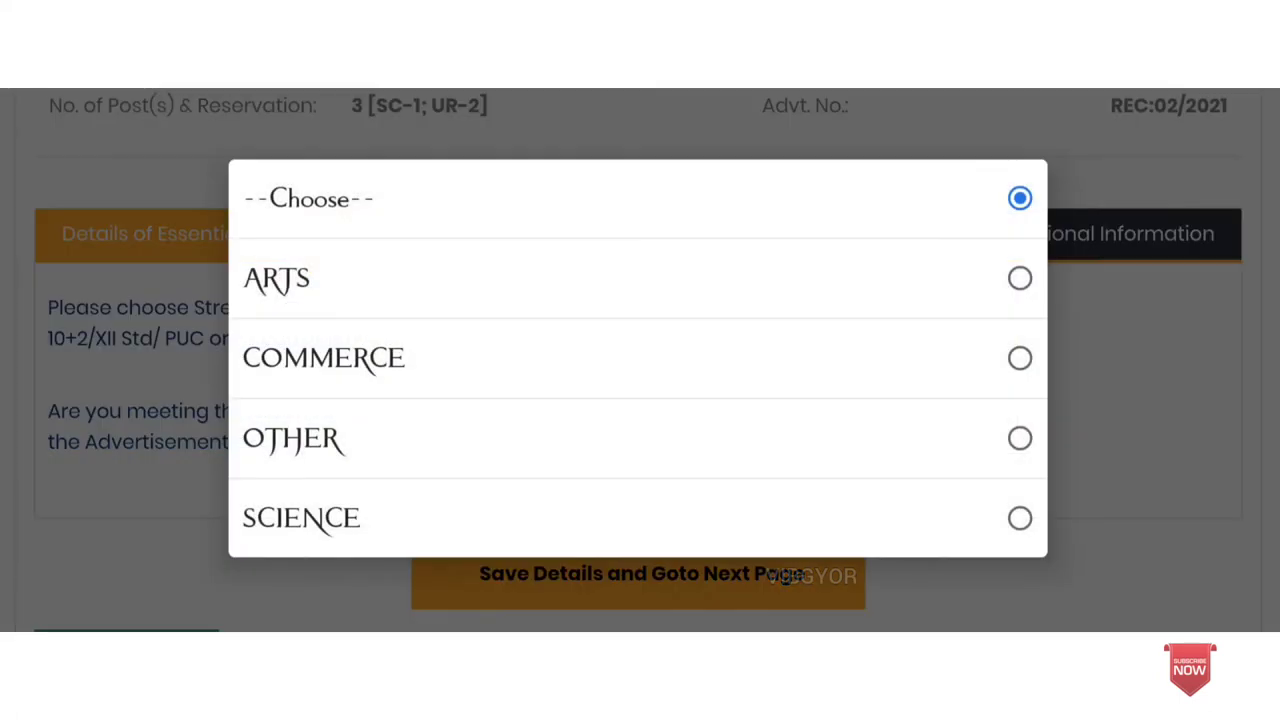
click(323, 358)
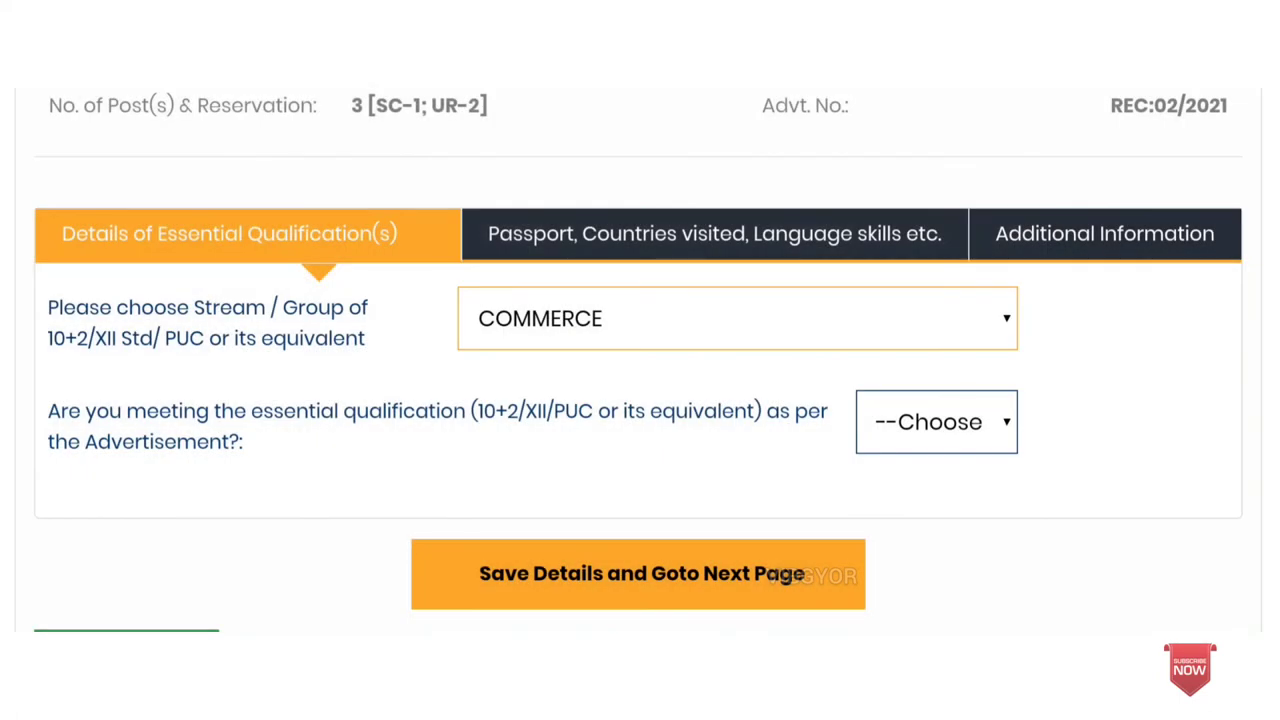
click(936, 421)
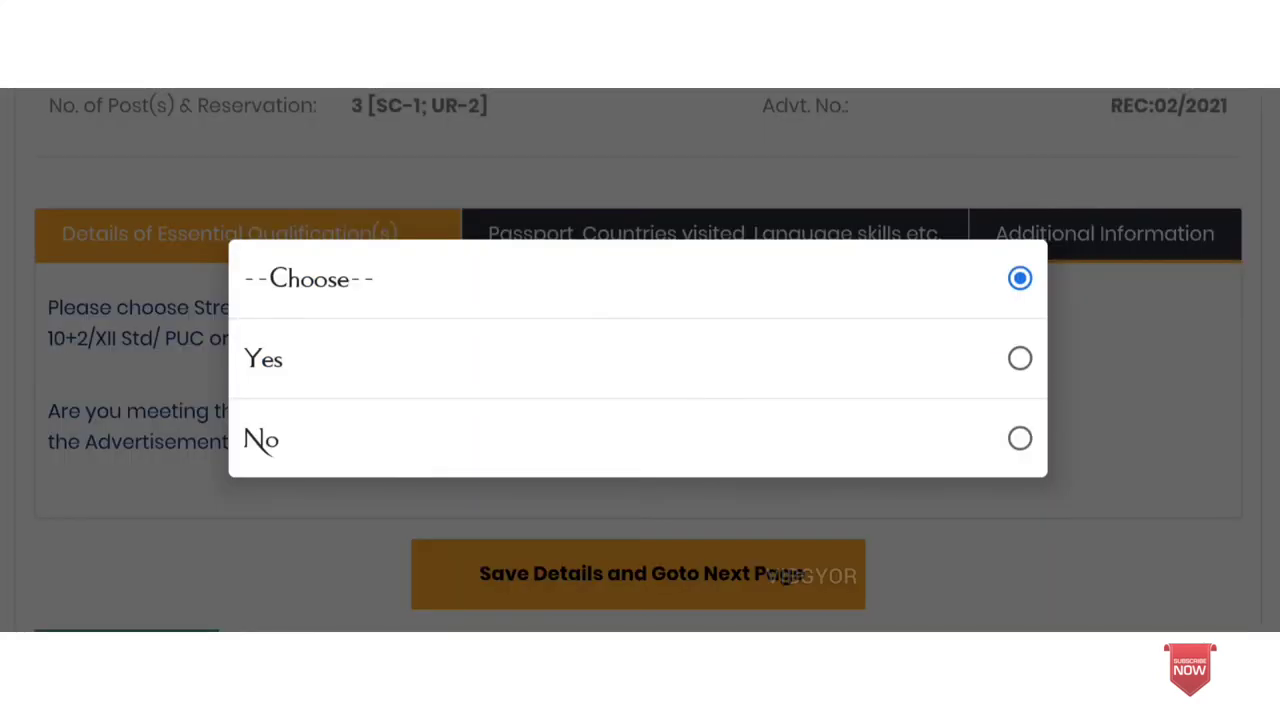
key(Escape)
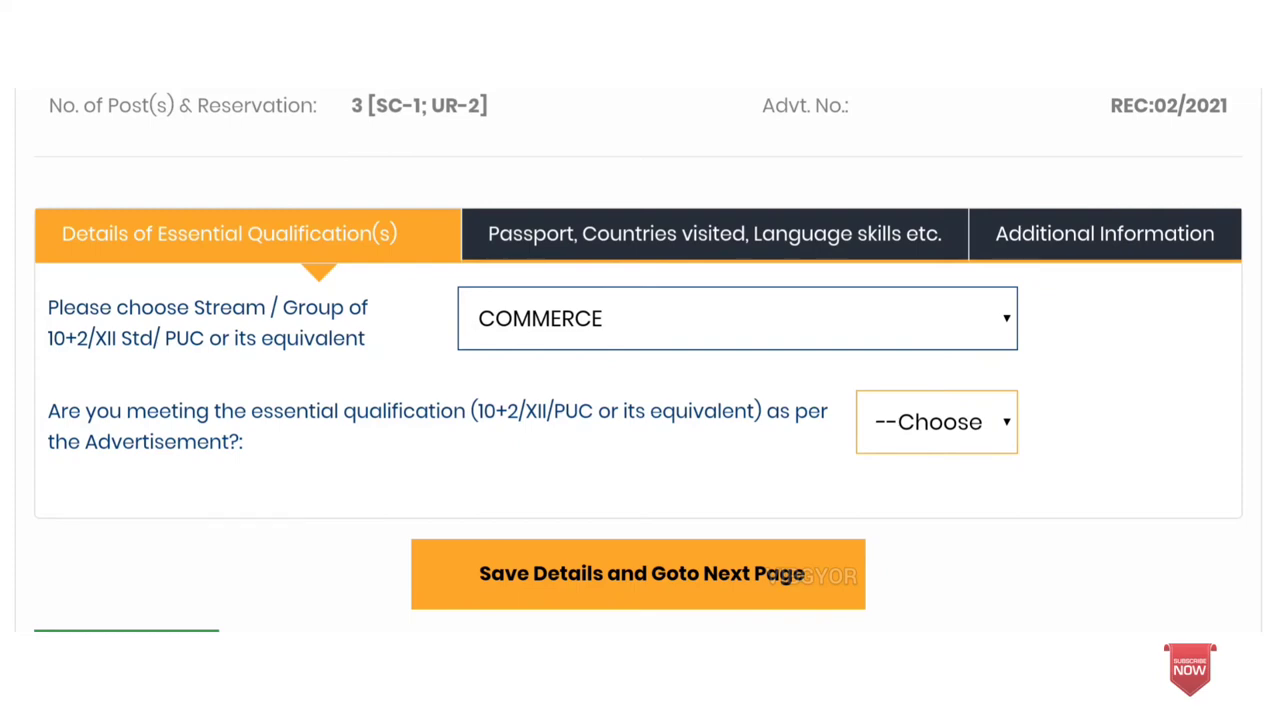
click(936, 421)
click(640, 357)
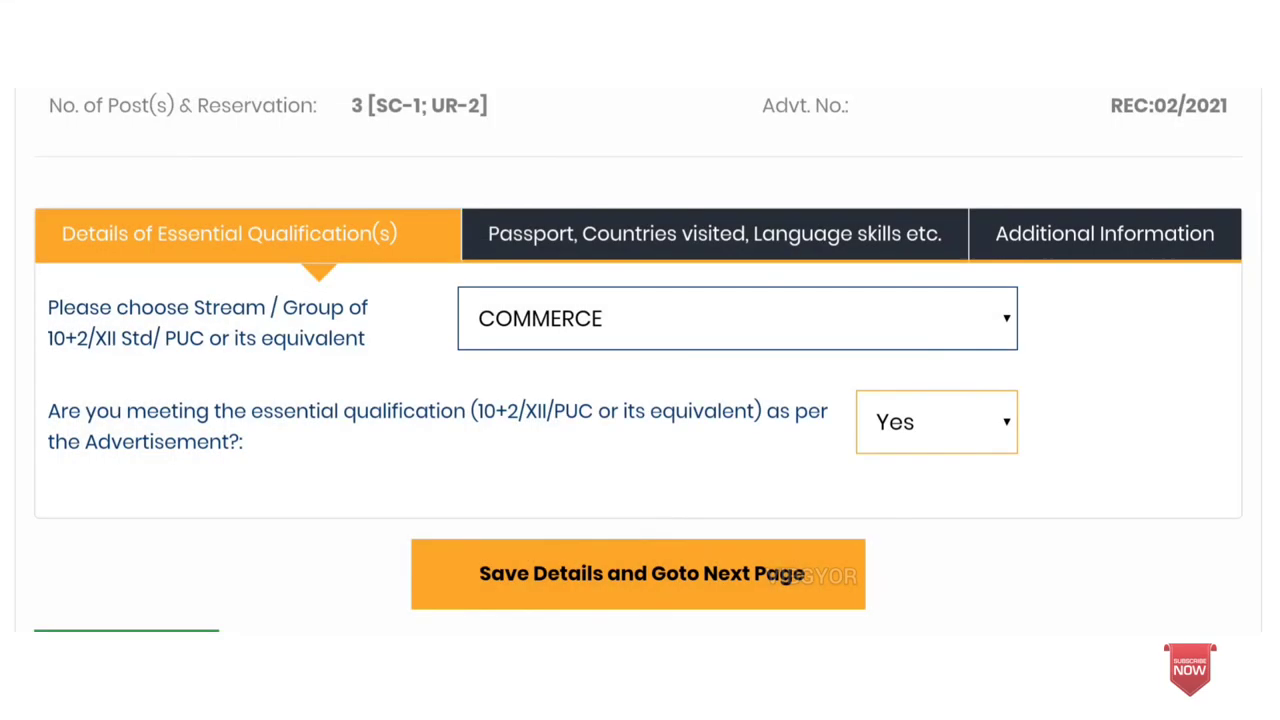
Save the essential qualification details and continue to the next page.
scroll(640, 360, down, 3)
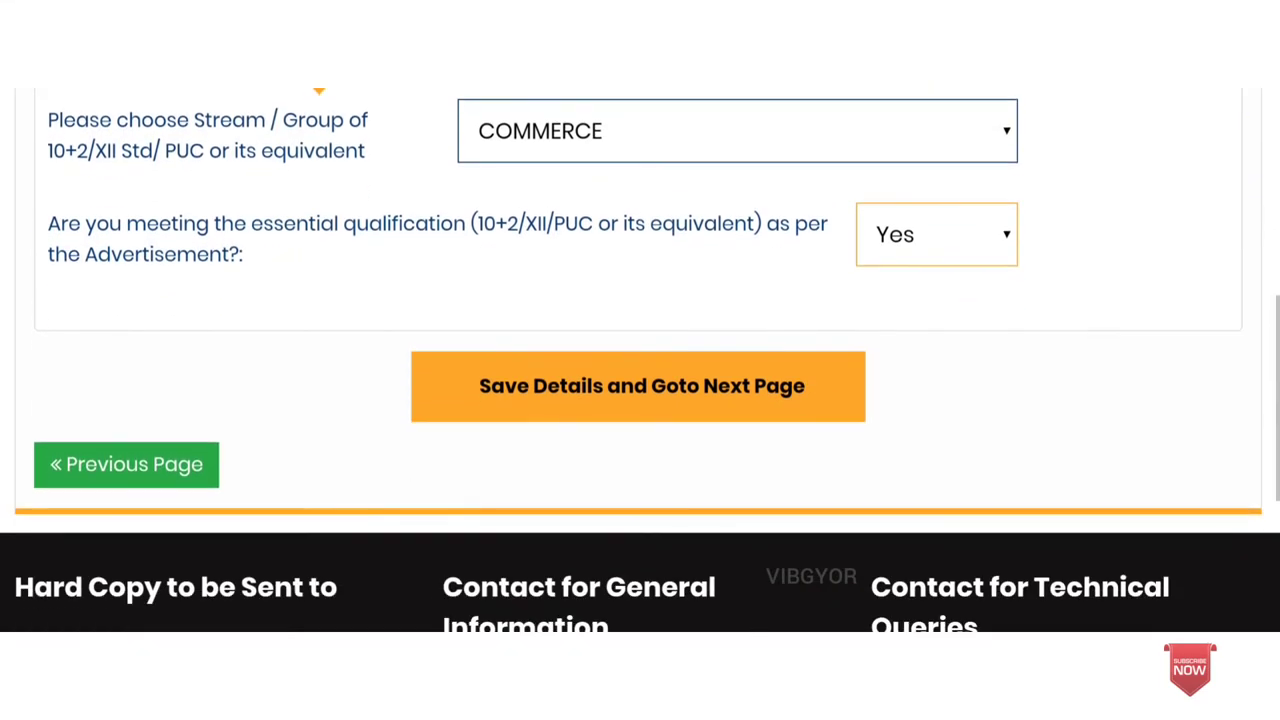
scroll(640, 360, up, 1)
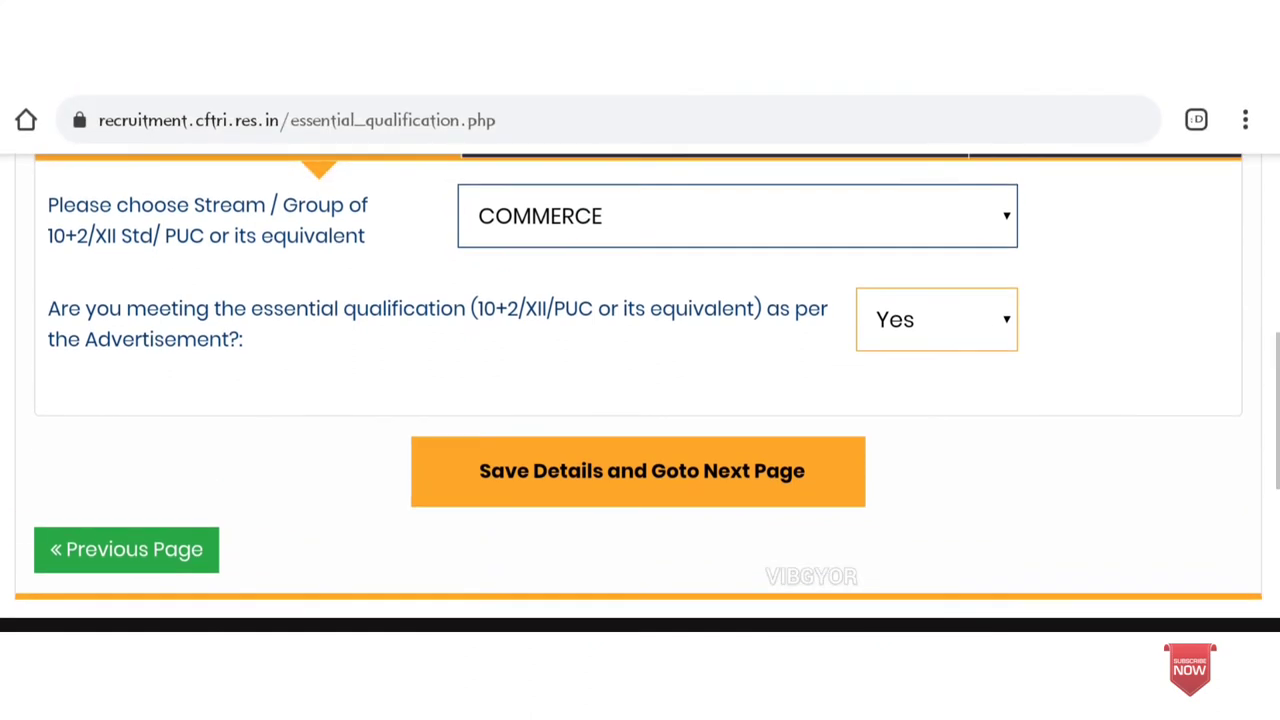
scroll(640, 390, up, 1)
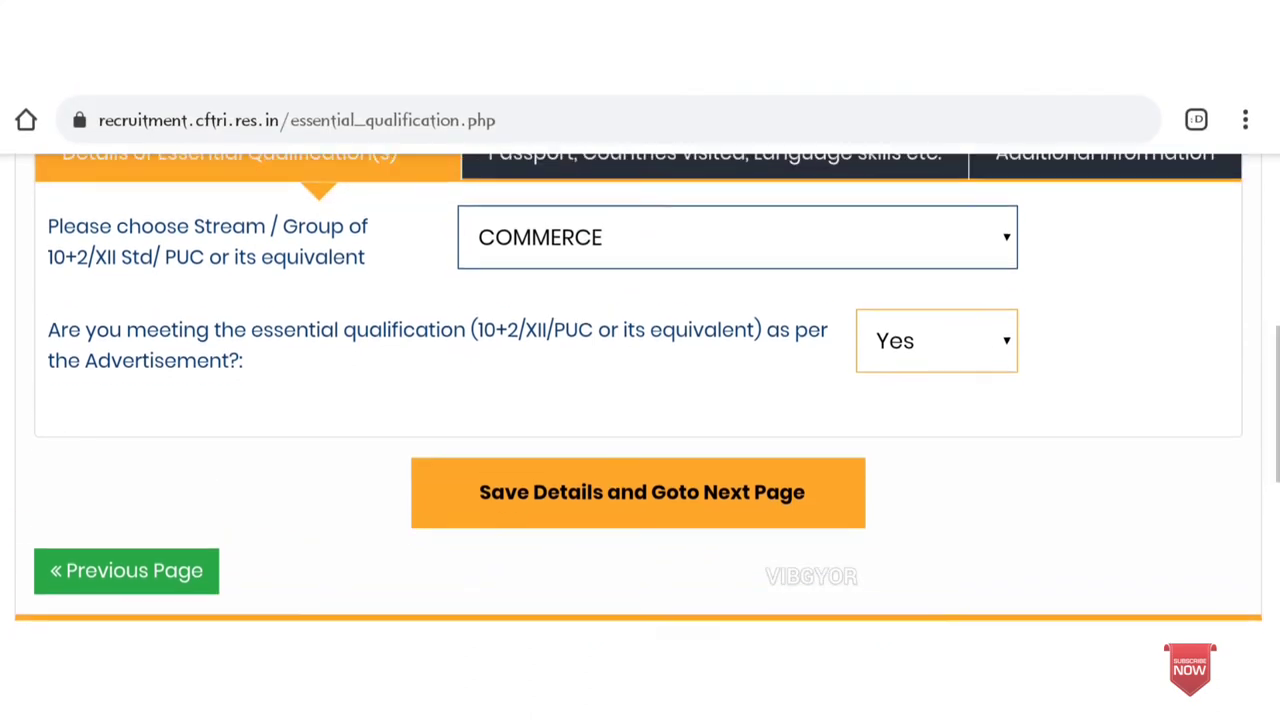
click(638, 509)
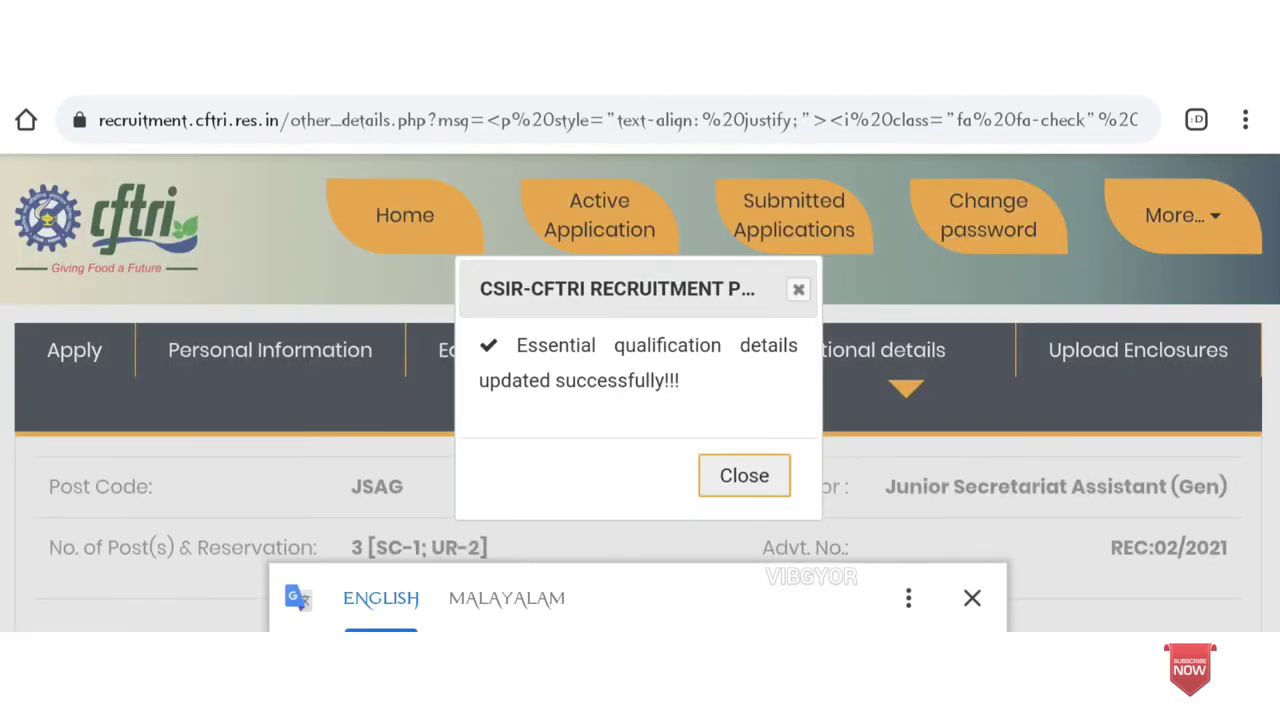
Scroll through the Passport, Countries visited, Languages known and Special Merits sections.
scroll(640, 400, down, 10)
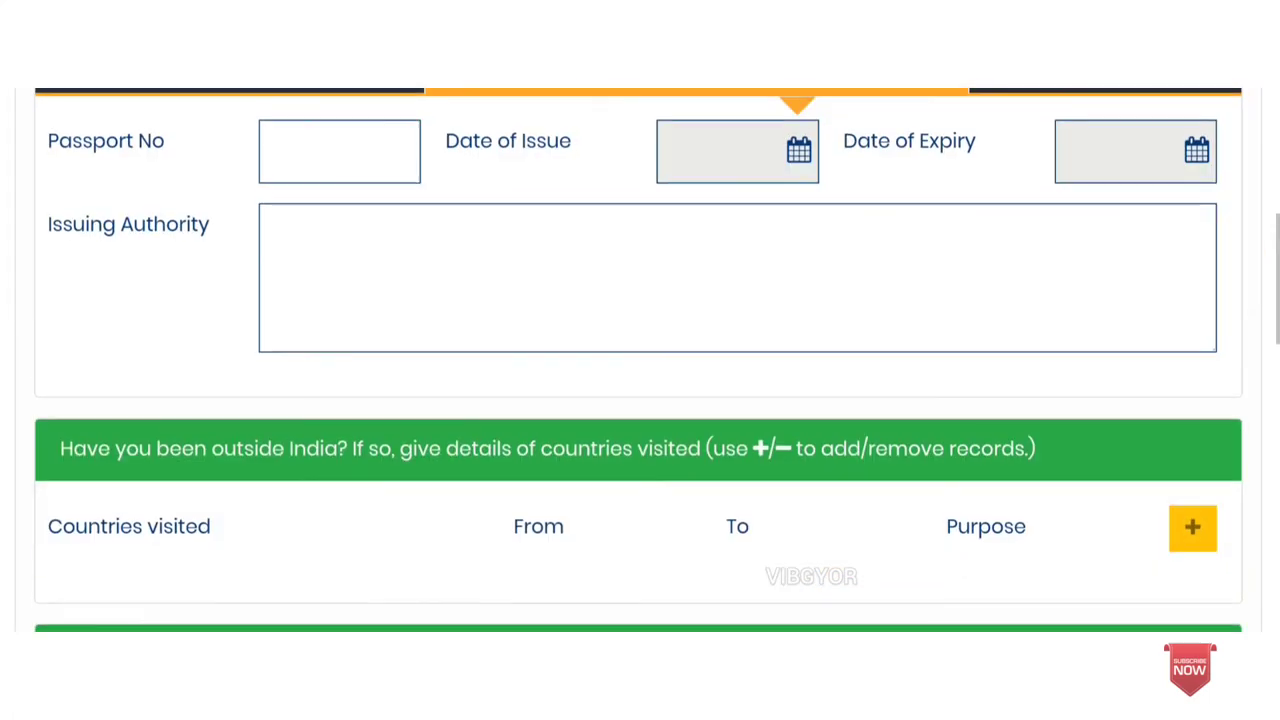
scroll(640, 360, down, 1)
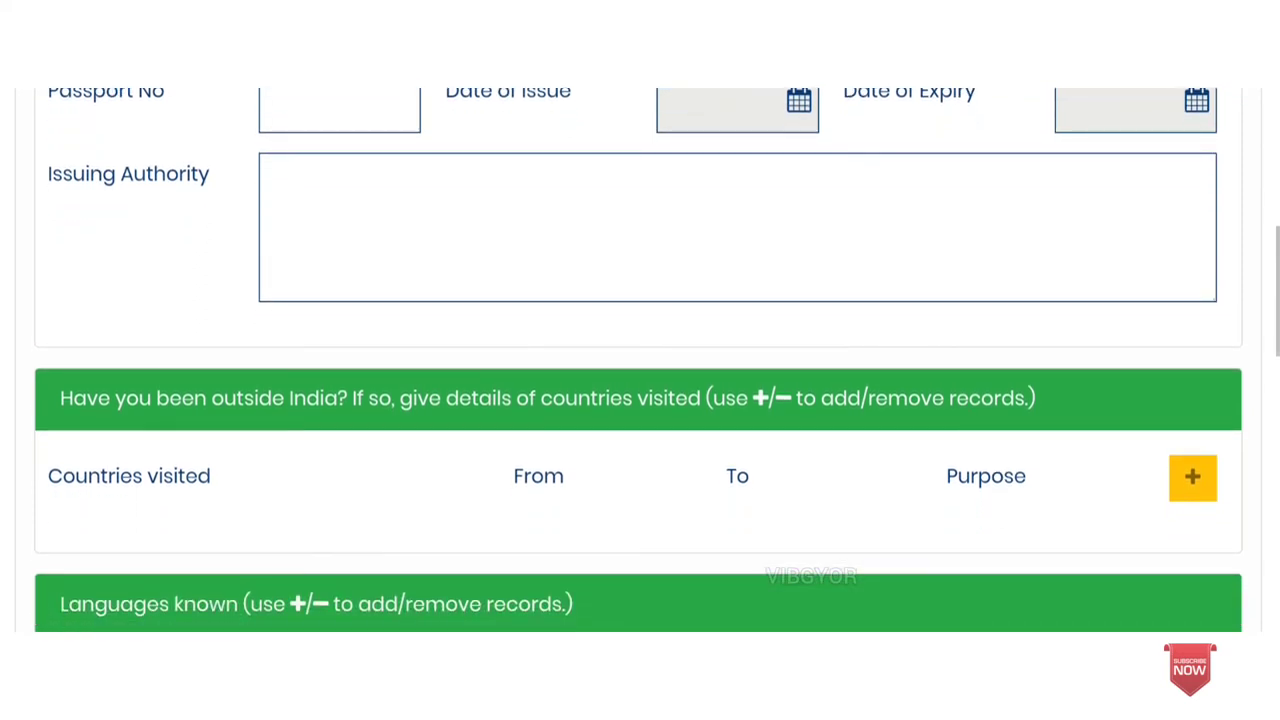
scroll(640, 360, down, 2)
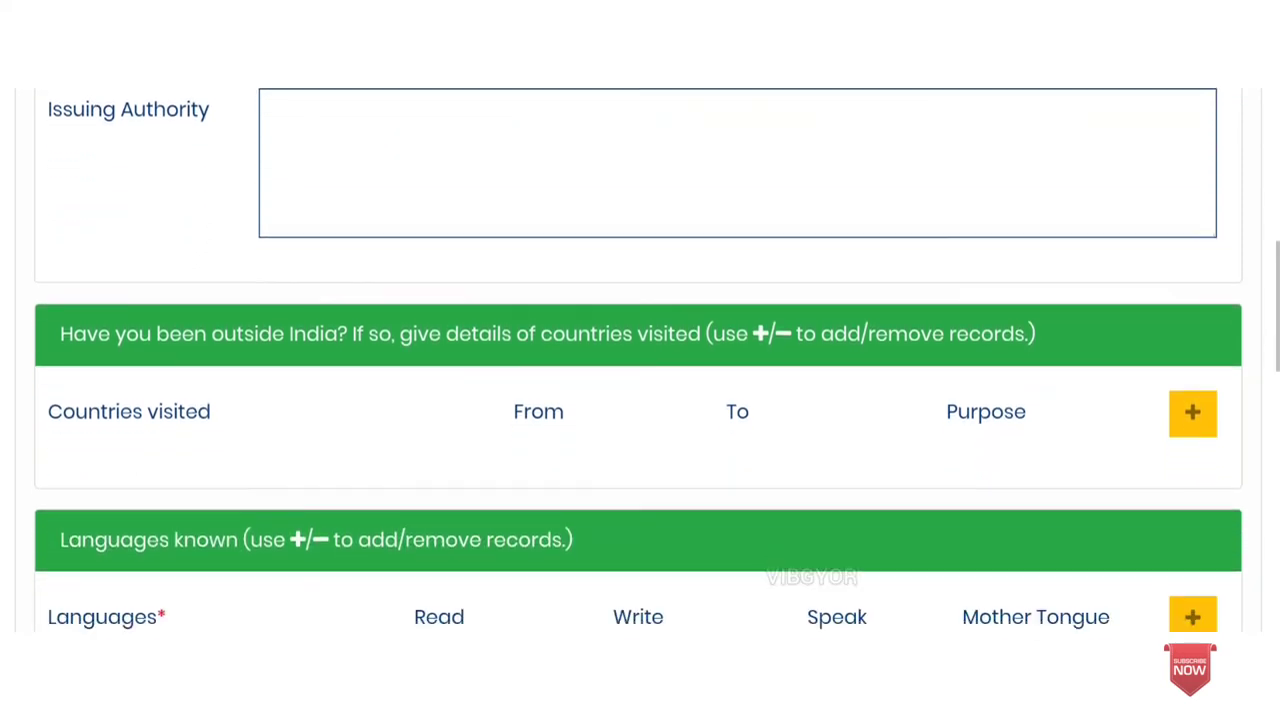
scroll(640, 408, down, 1)
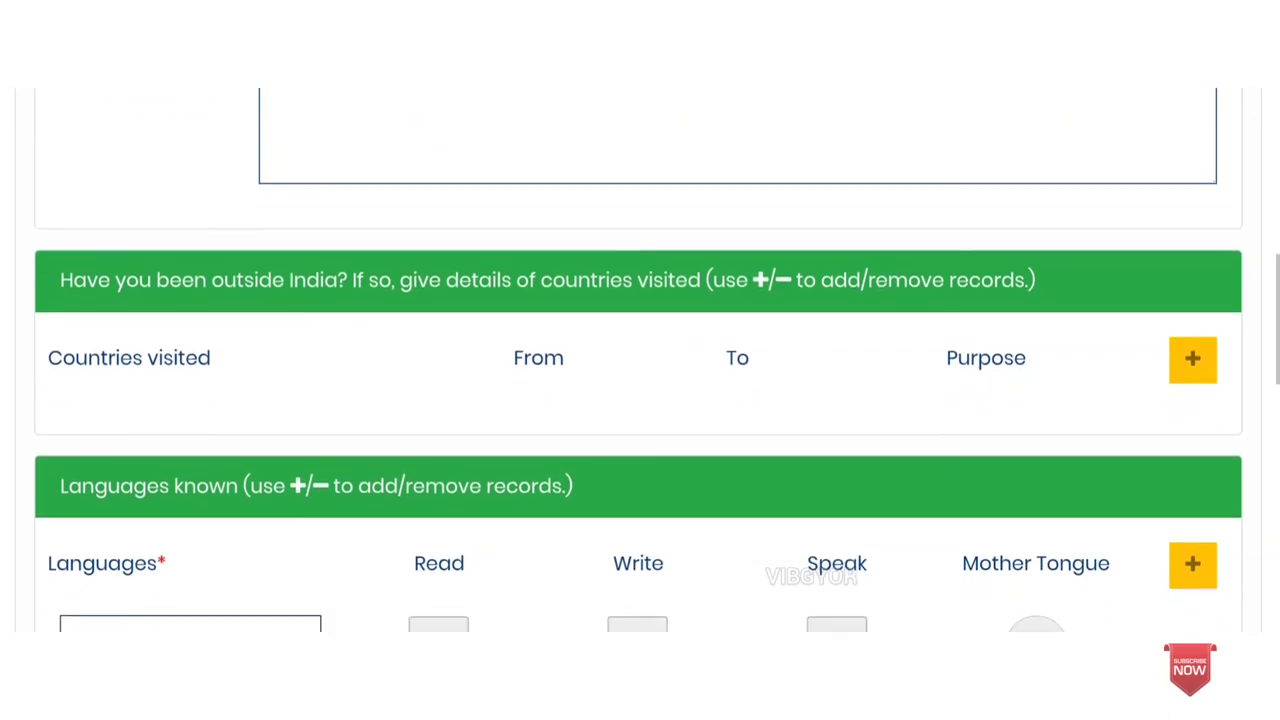
scroll(640, 400, down, 1)
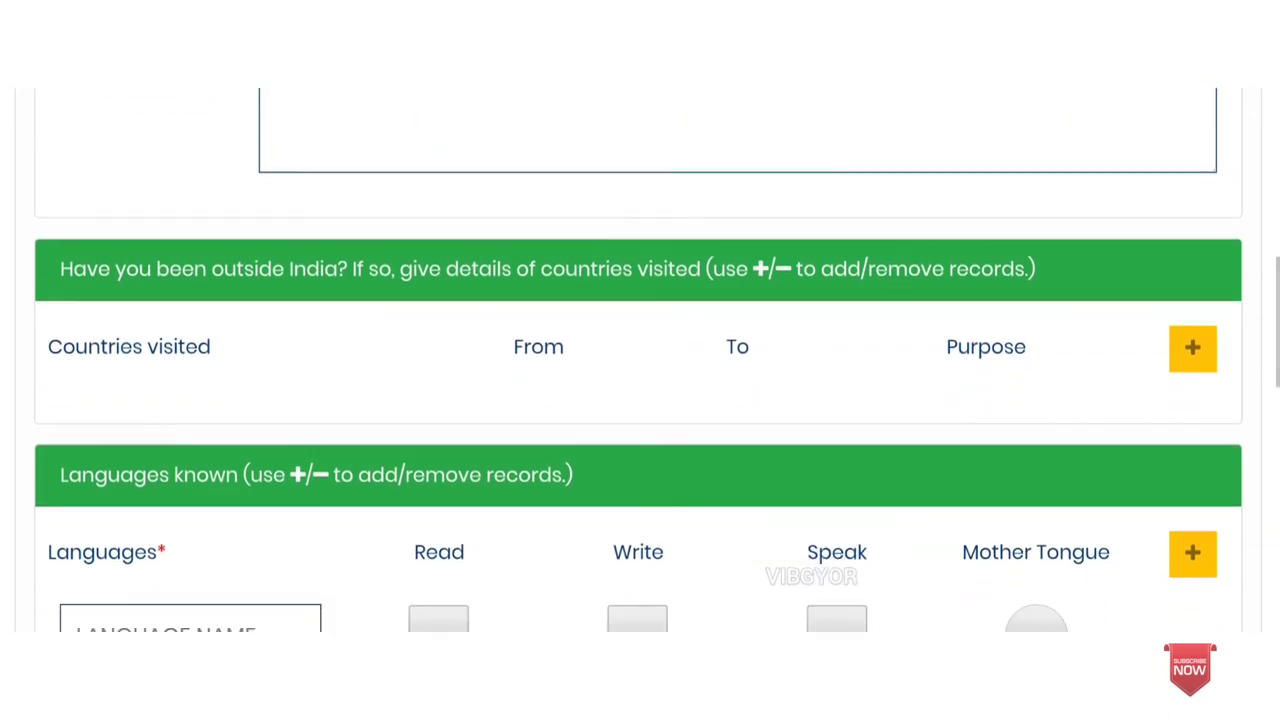
scroll(640, 380, down, 5)
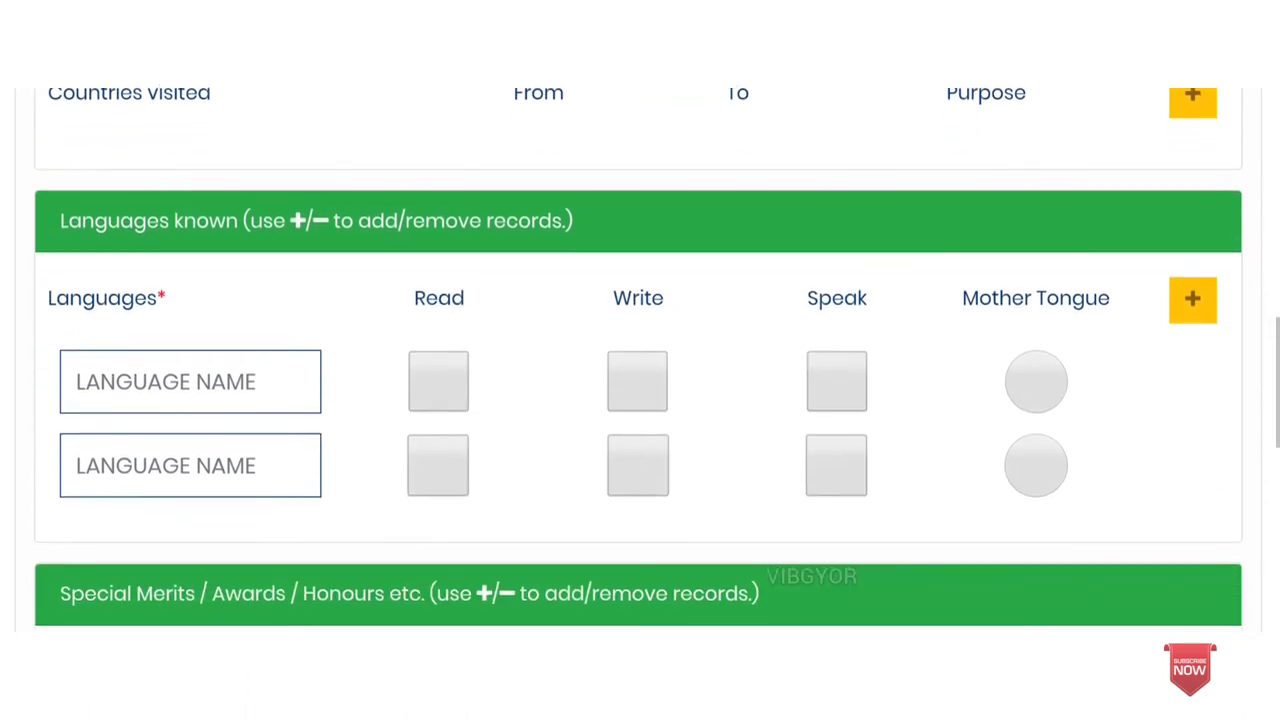
scroll(640, 360, down, 1)
scroll(640, 360, down, 1)
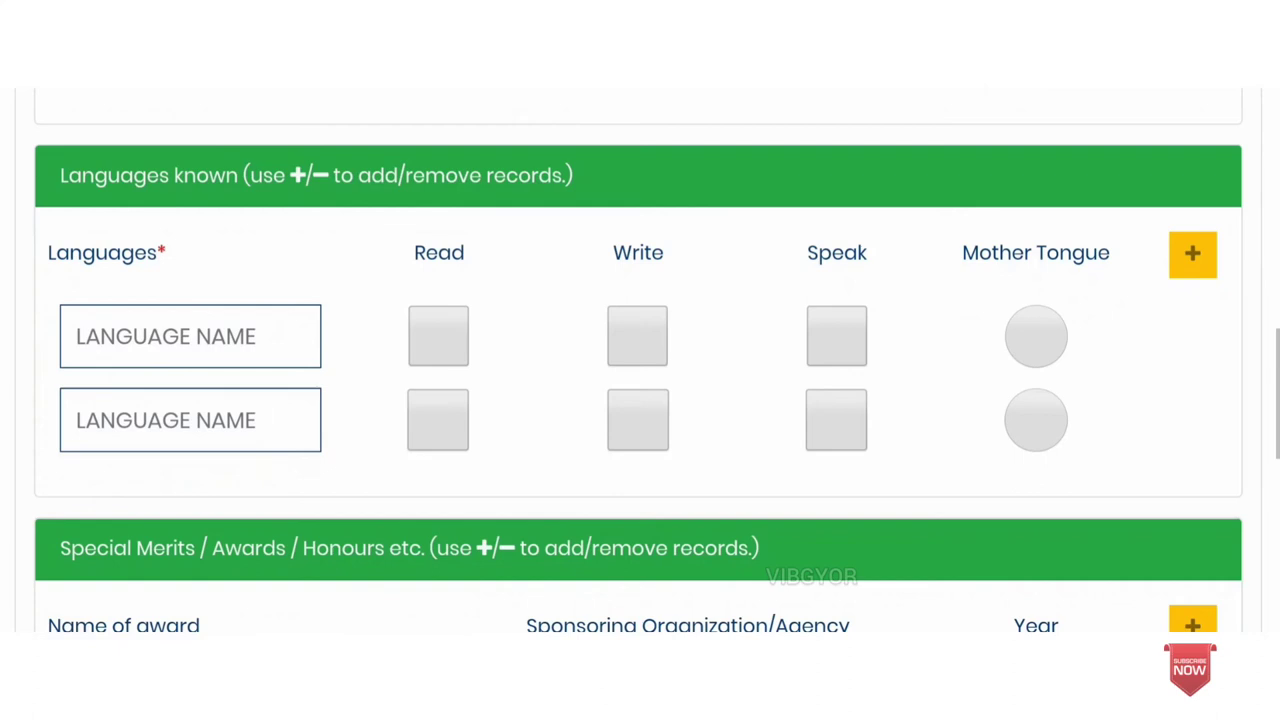
scroll(639, 360, down, 4)
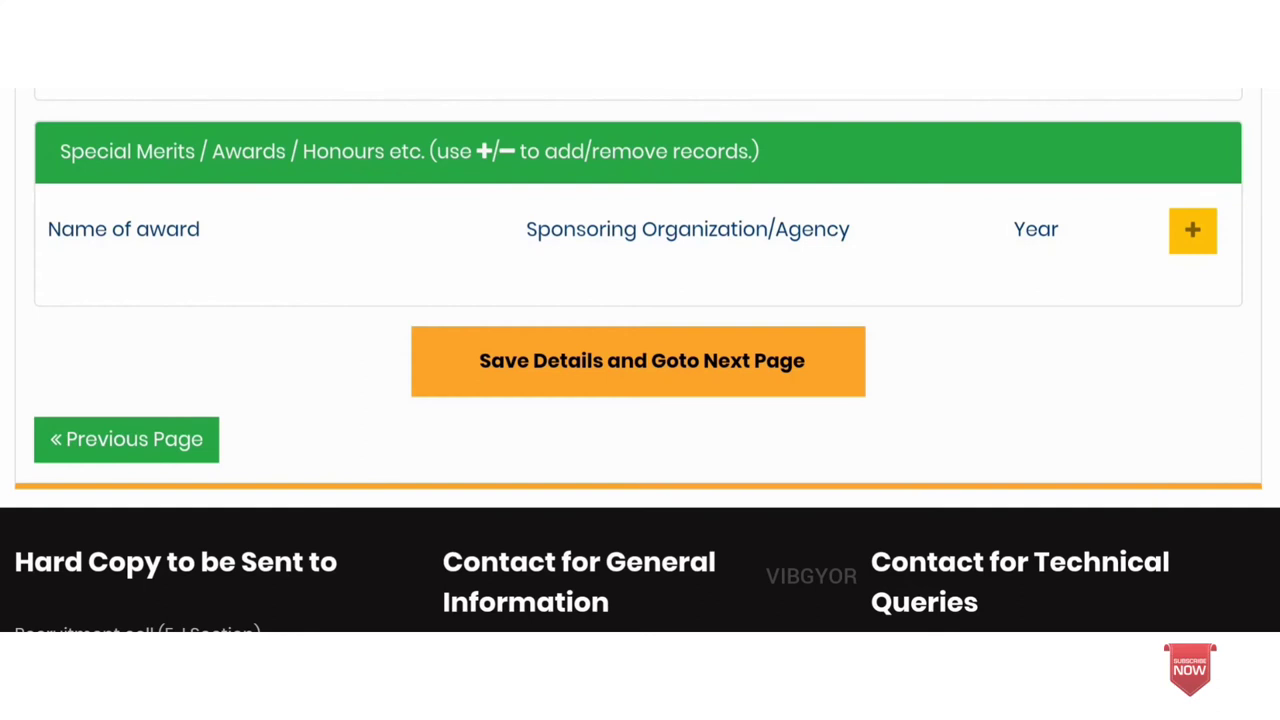
scroll(639, 360, down, 1)
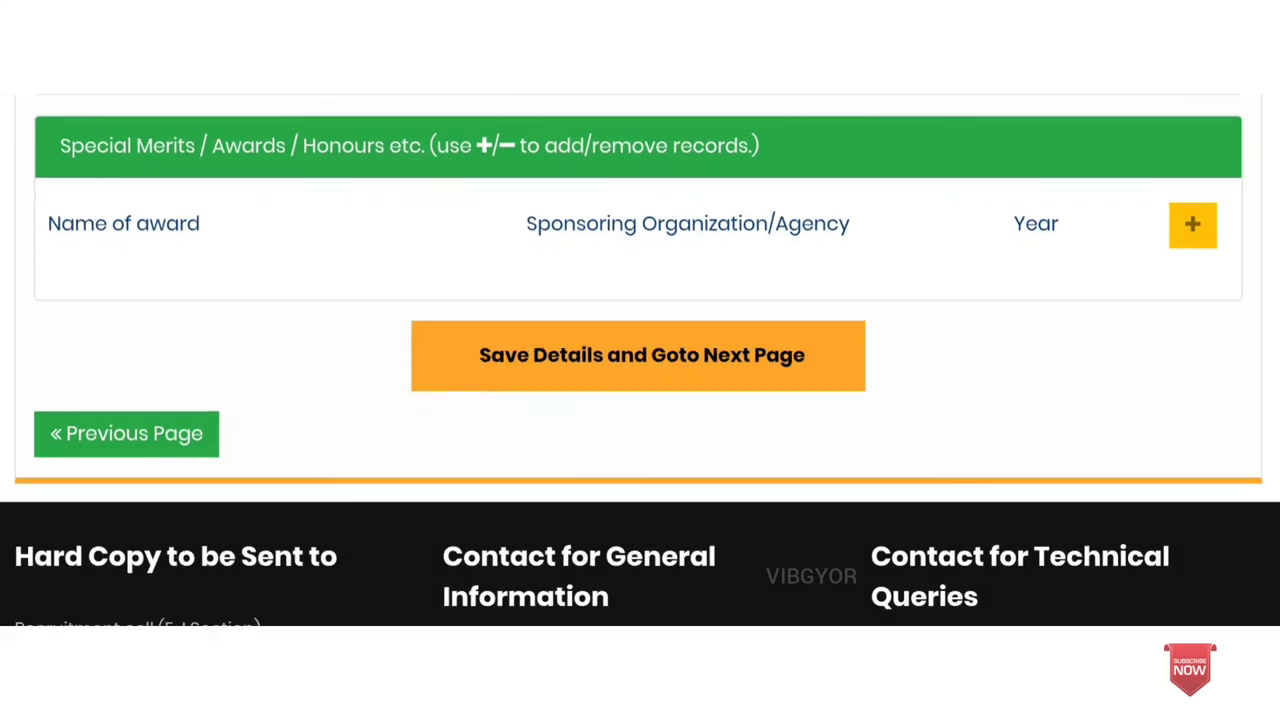